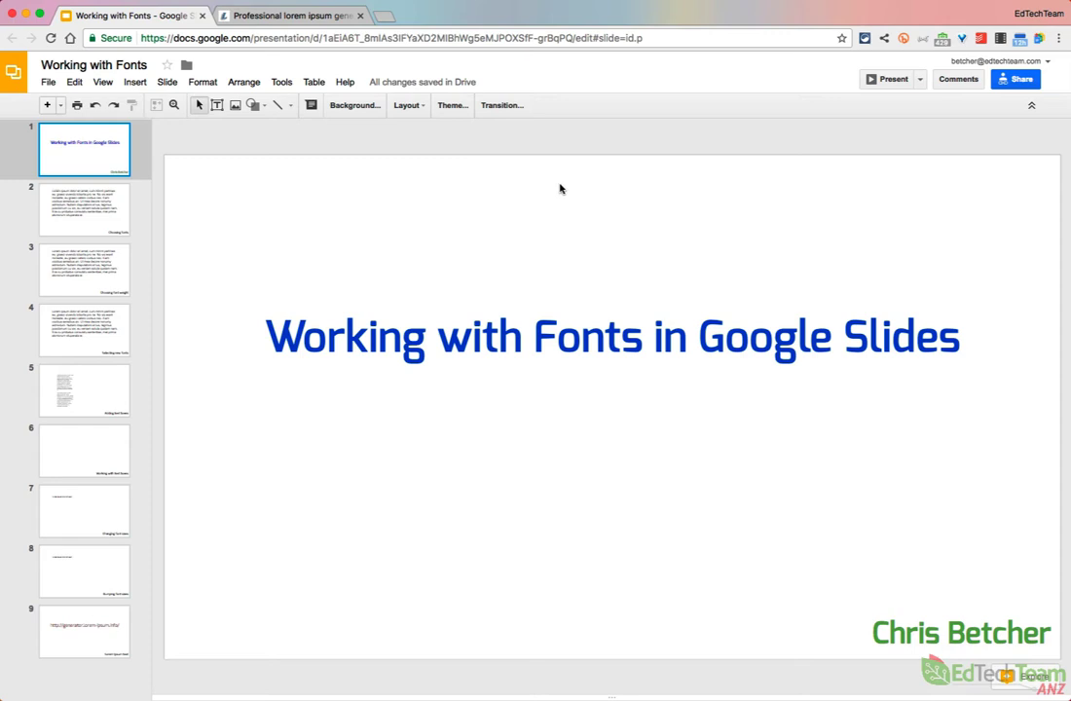
# Set the whole lorem ipsum paragraph on slide 2 in the Georgia font.
pyautogui.click(111, 204)
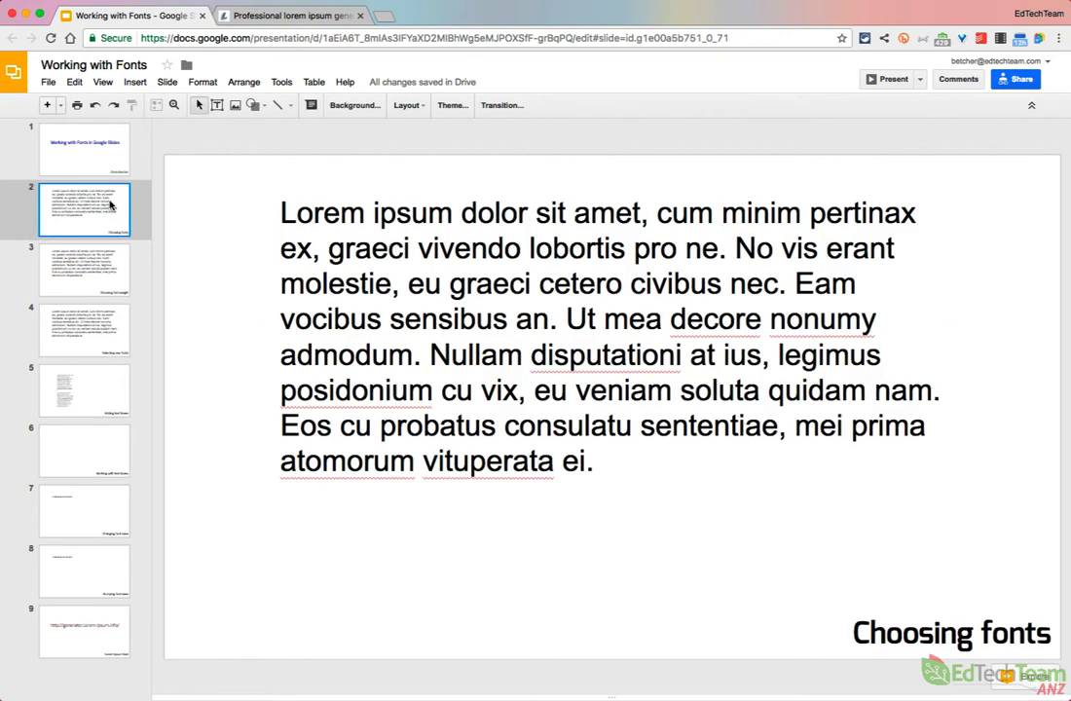
pyautogui.click(424, 319)
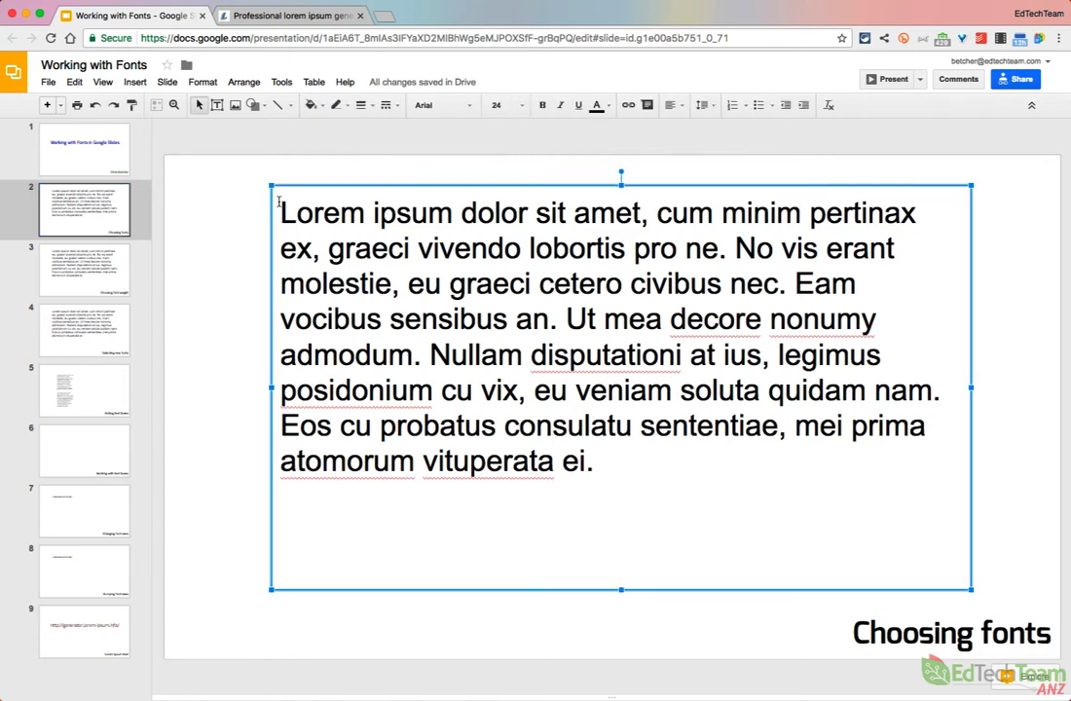
pyautogui.moveTo(279, 208); pyautogui.dragTo(593, 461)
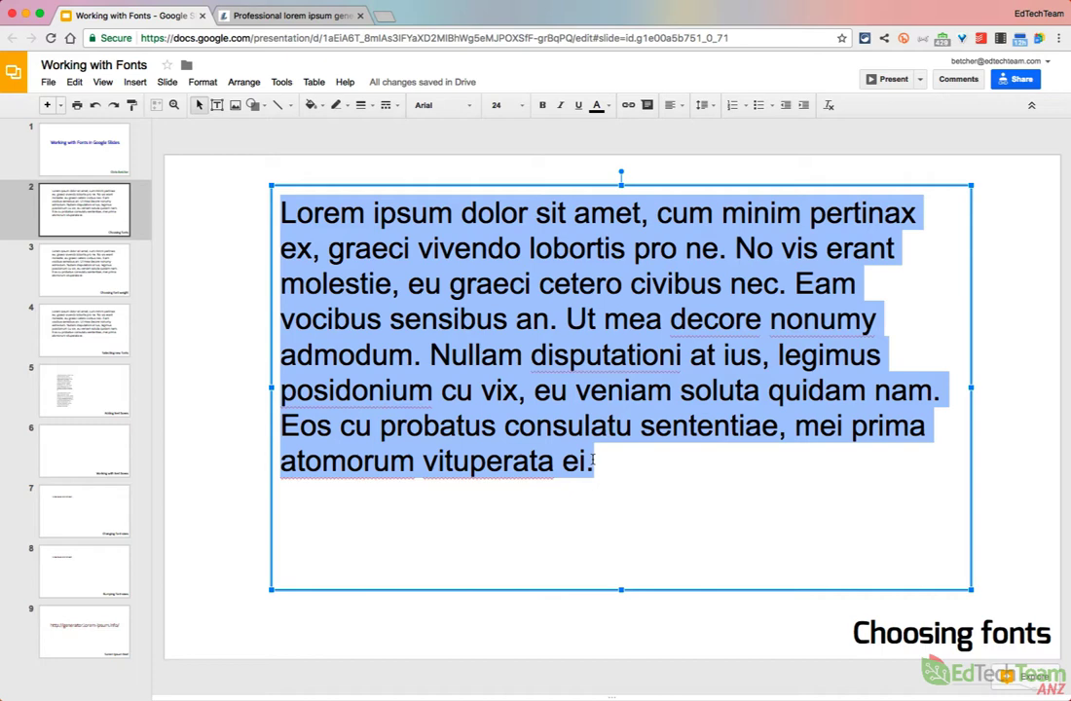
pyautogui.click(434, 106)
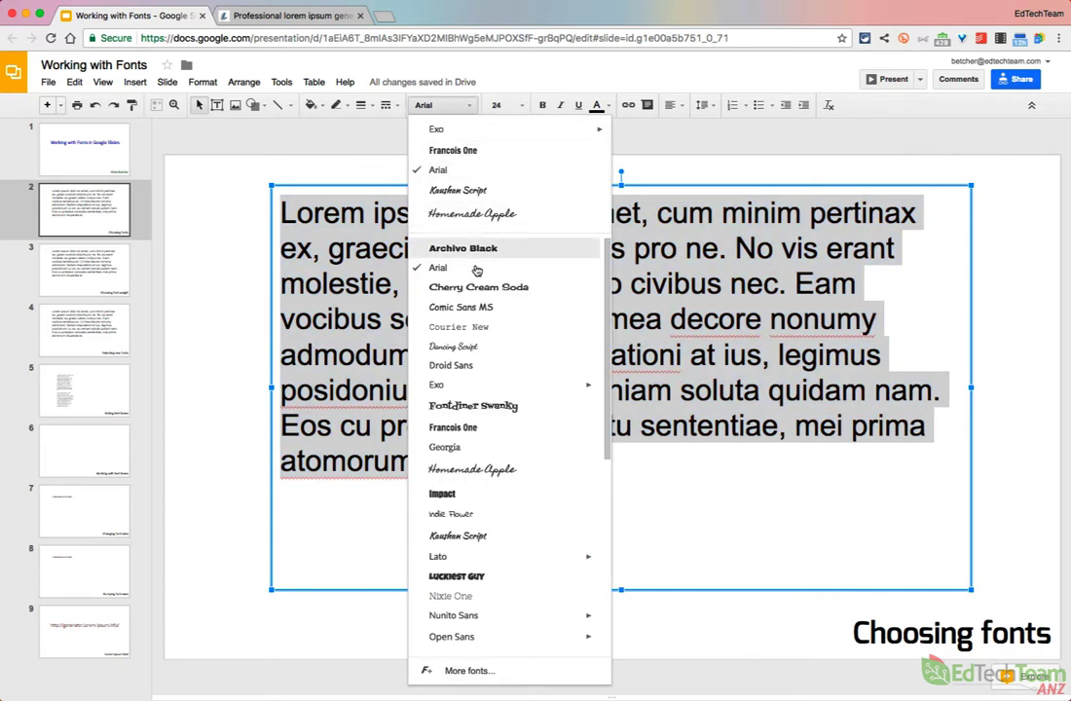
pyautogui.click(494, 447)
# Change the font of the selected slide 2 paragraph to Courier New.
pyautogui.click(454, 107)
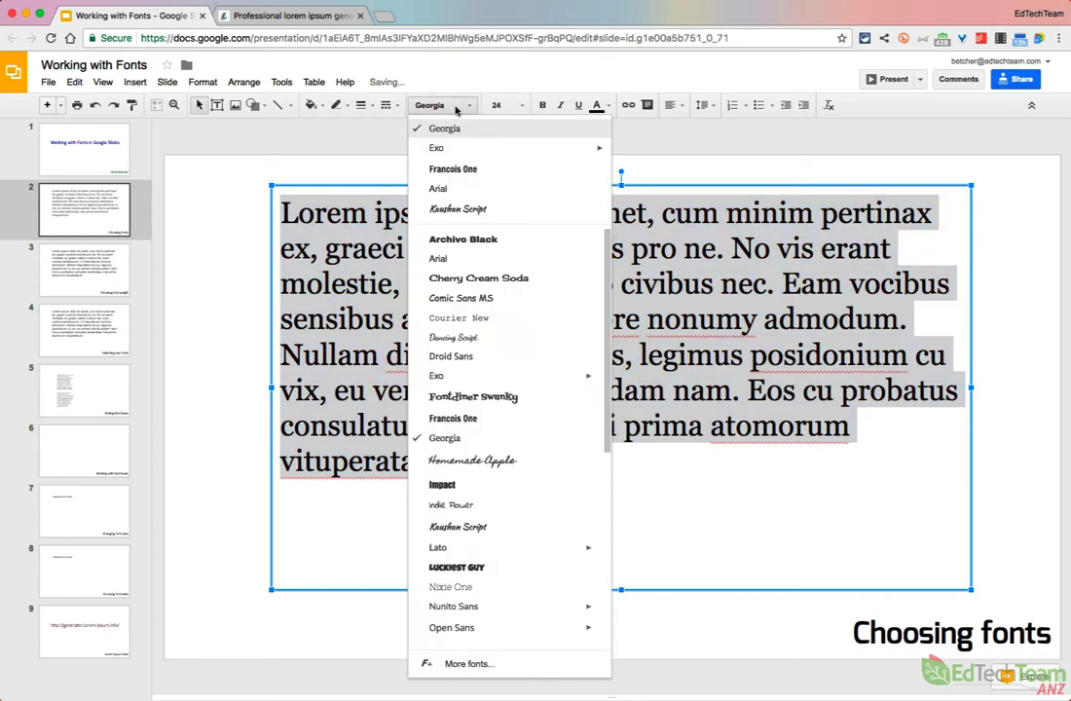
pyautogui.click(492, 318)
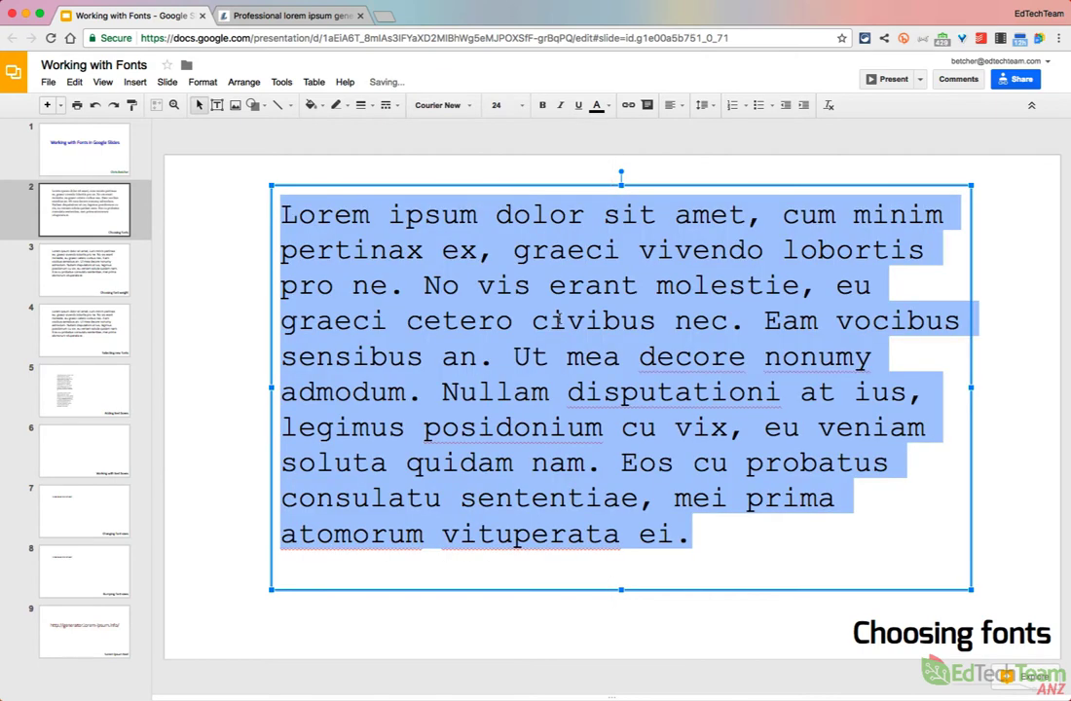
pyautogui.click(471, 104)
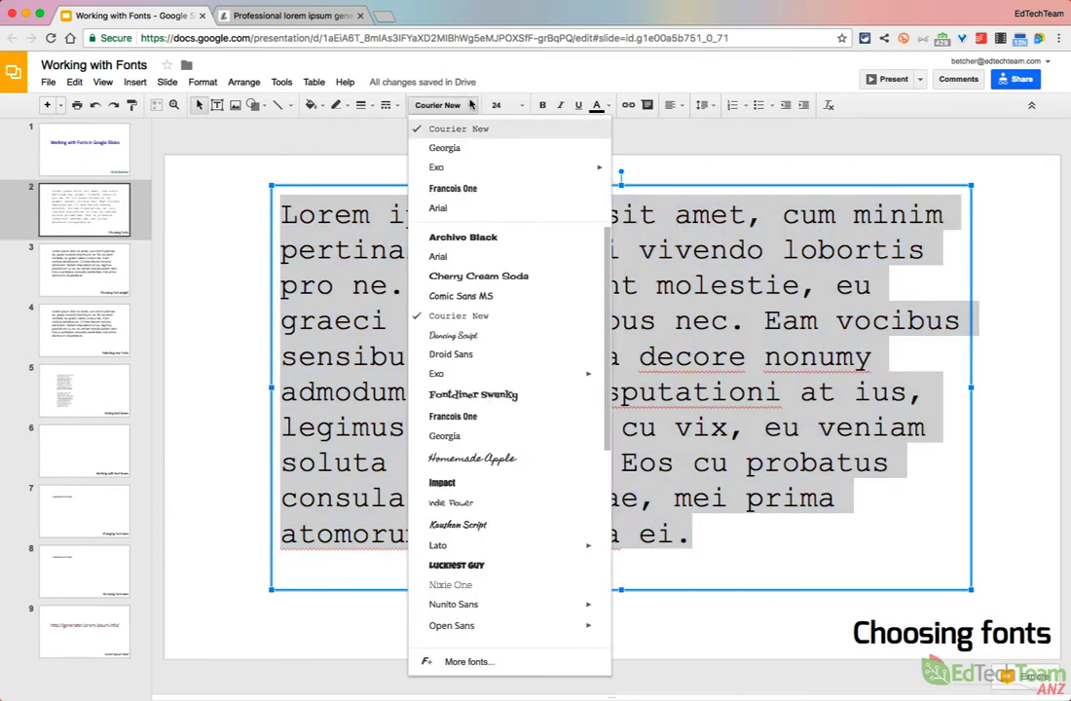
pyautogui.click(472, 104)
# Make the words "Lorem ipsum dolor sit amet" on slide 3 bold and remove the bold again.
pyautogui.click(64, 274)
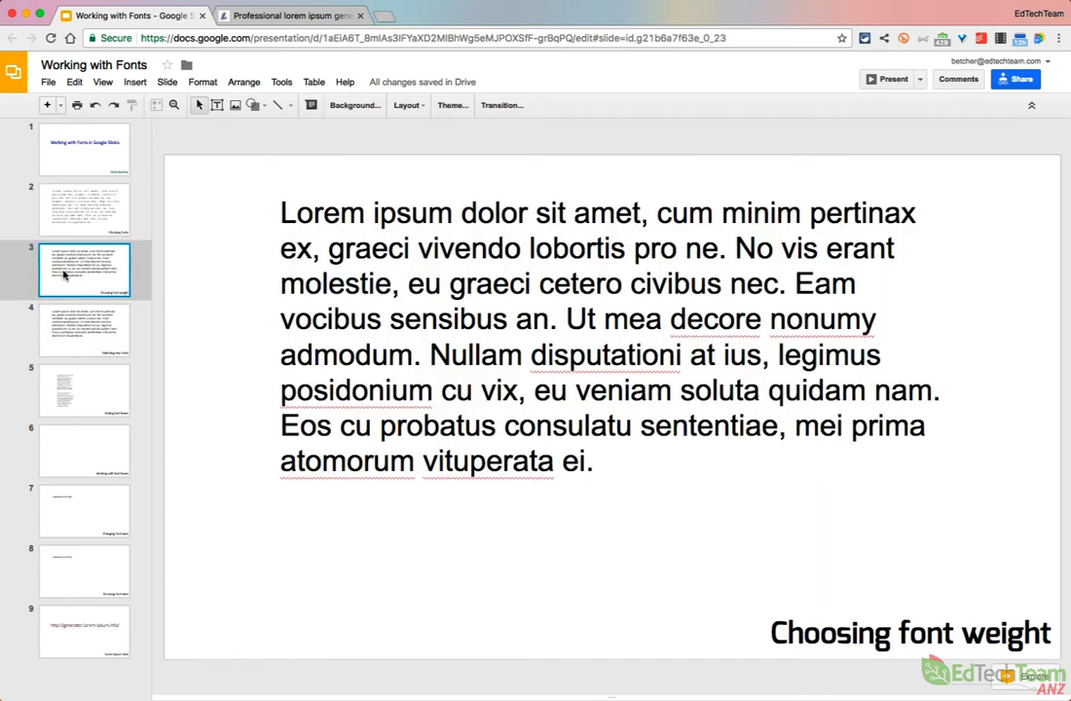
pyautogui.moveTo(279, 212); pyautogui.dragTo(641, 215)
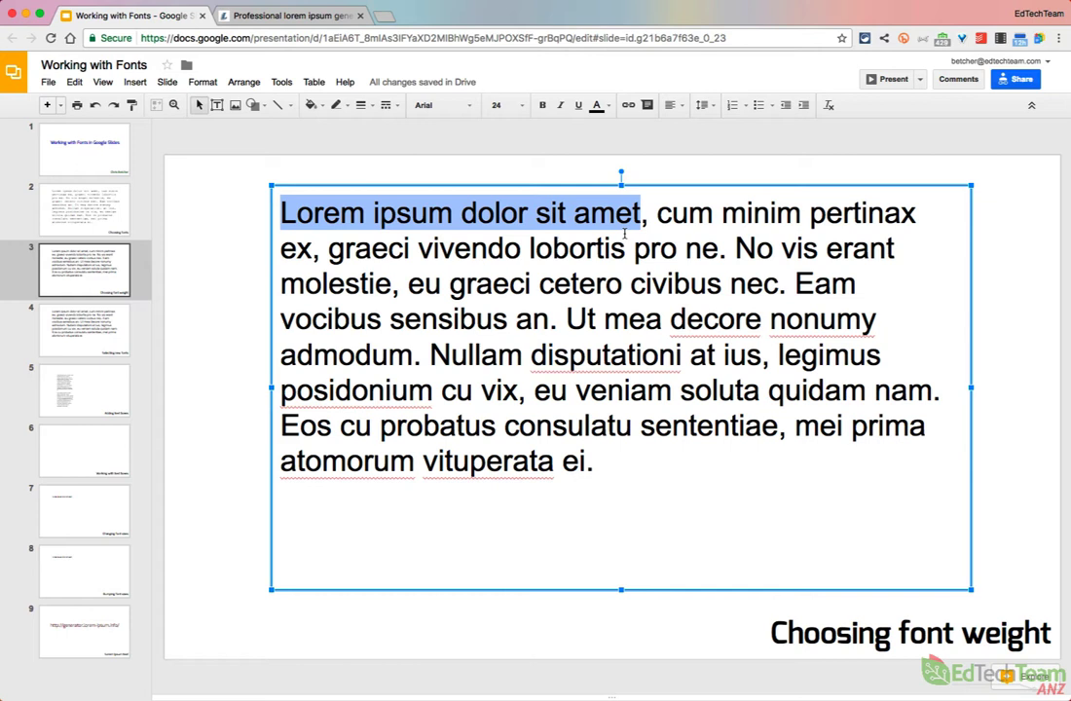
pyautogui.click(544, 107)
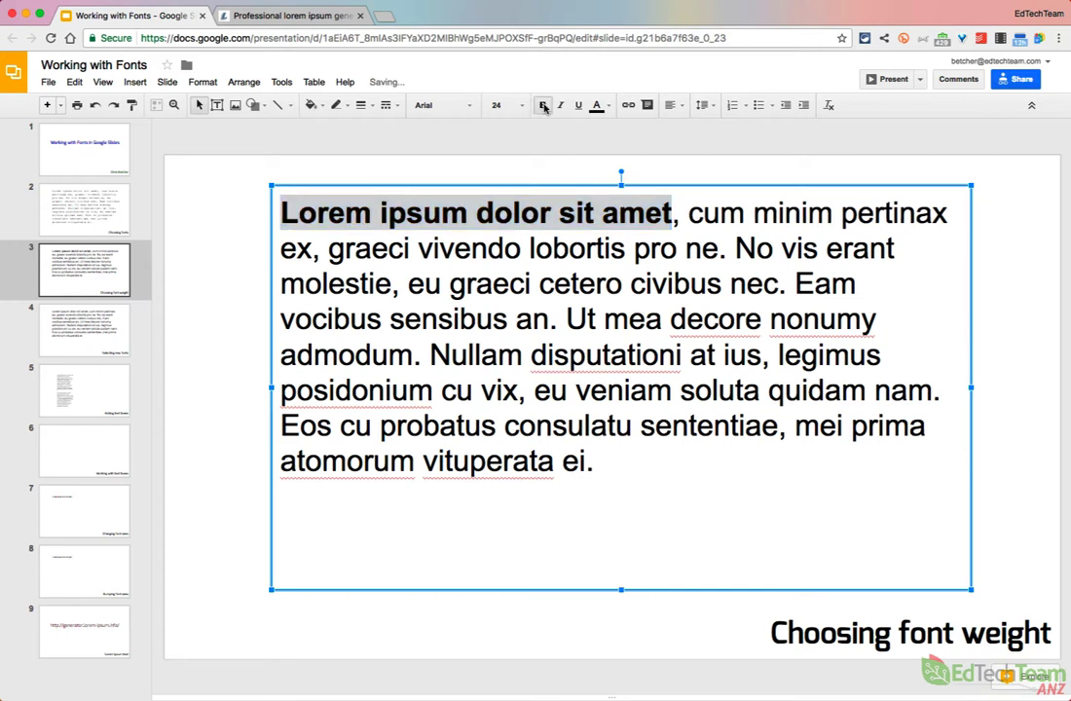
pyautogui.click(544, 107)
# Set the entire paragraph on slide 3 in the Exo font with the Thin weight.
pyautogui.click(597, 318)
pyautogui.moveTo(596, 461); pyautogui.dragTo(283, 209)
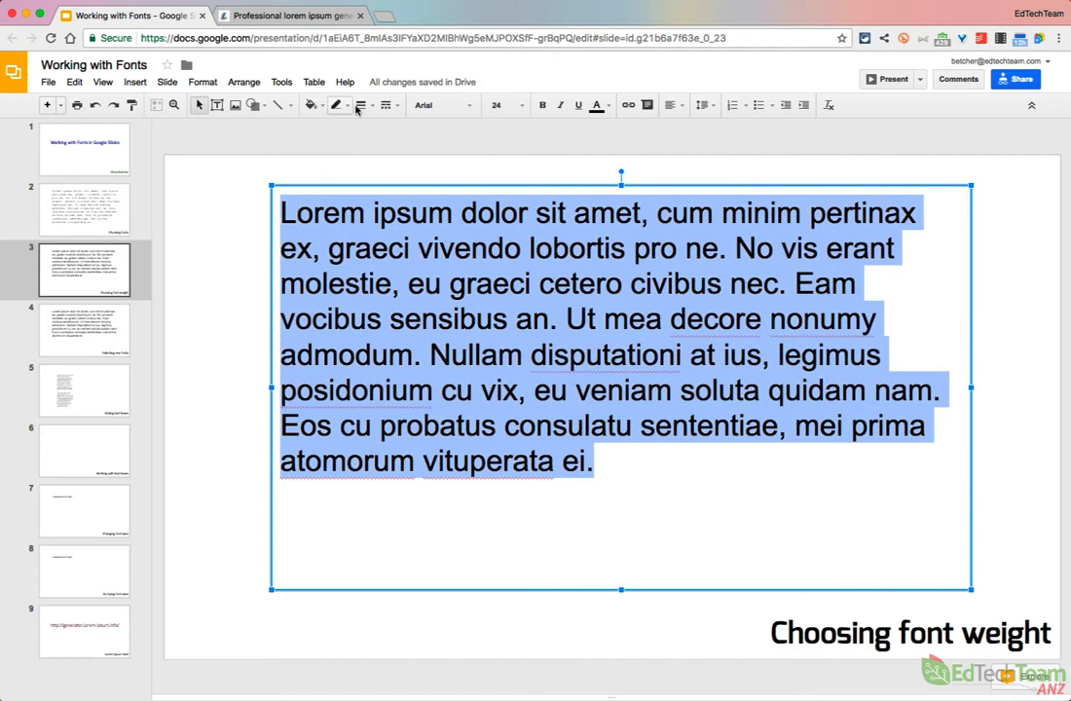
pyautogui.click(439, 105)
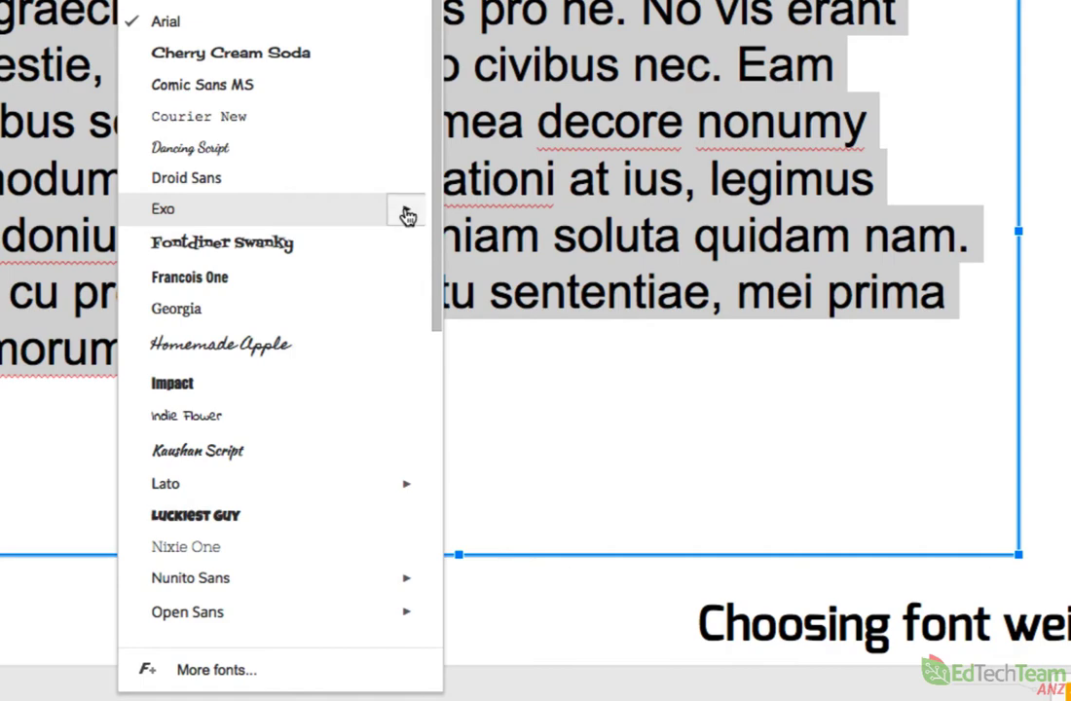
pyautogui.moveTo(407, 214)
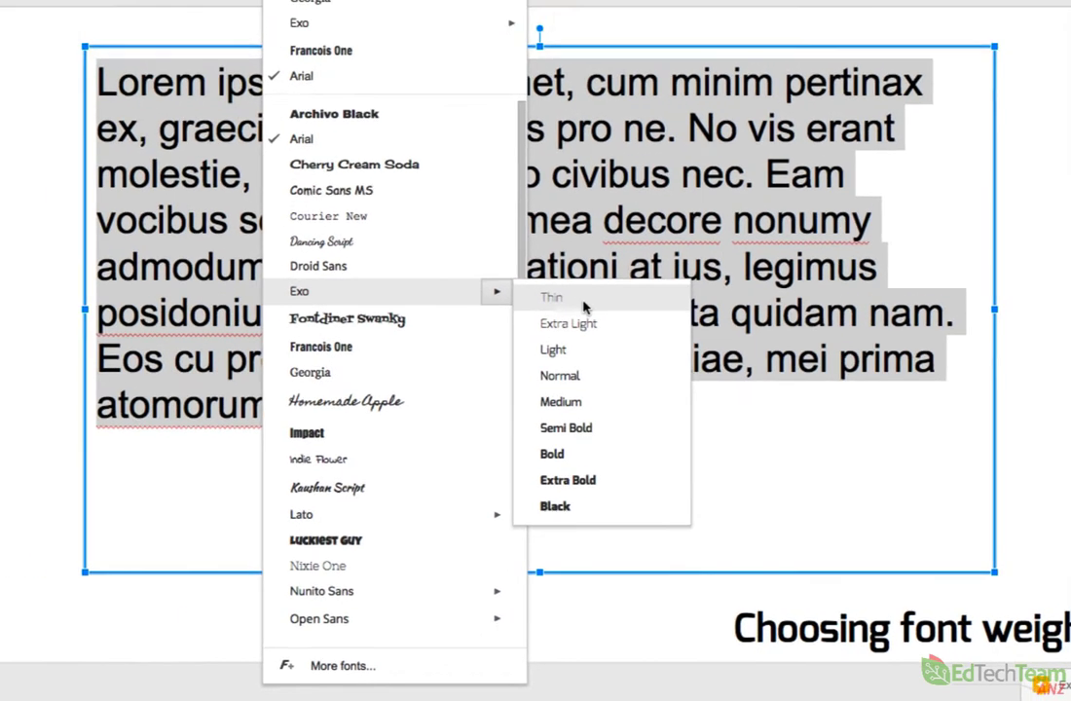
pyautogui.click(515, 232)
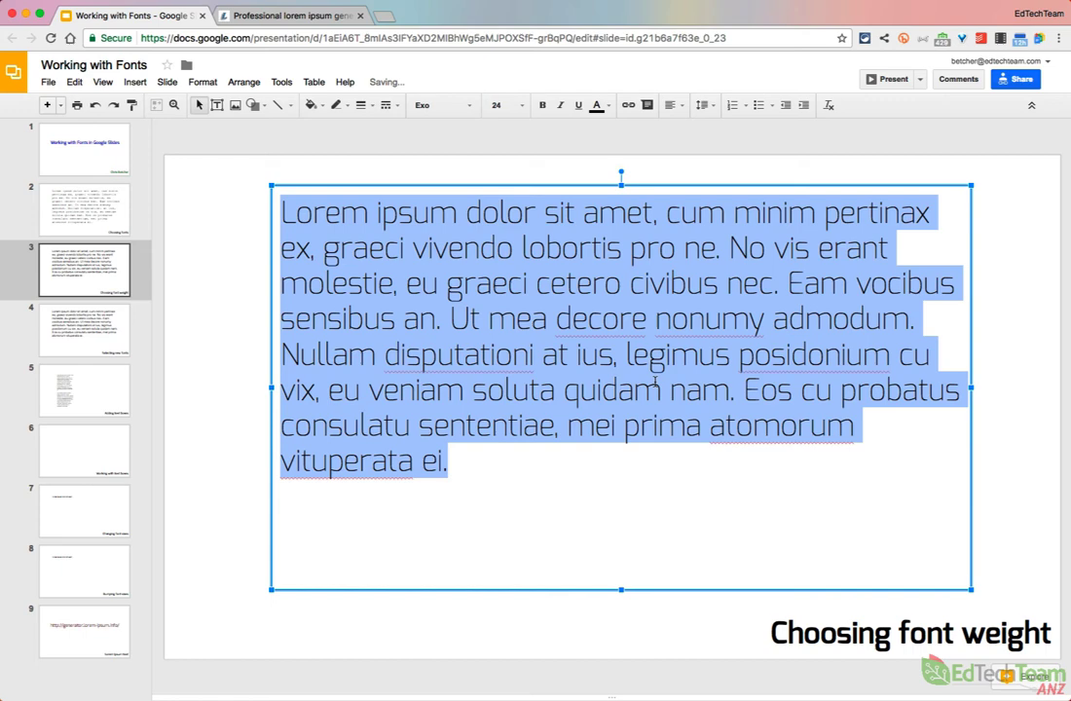
# Change the weight of the slide 3 paragraph's Exo font to Black.
pyautogui.click(419, 105)
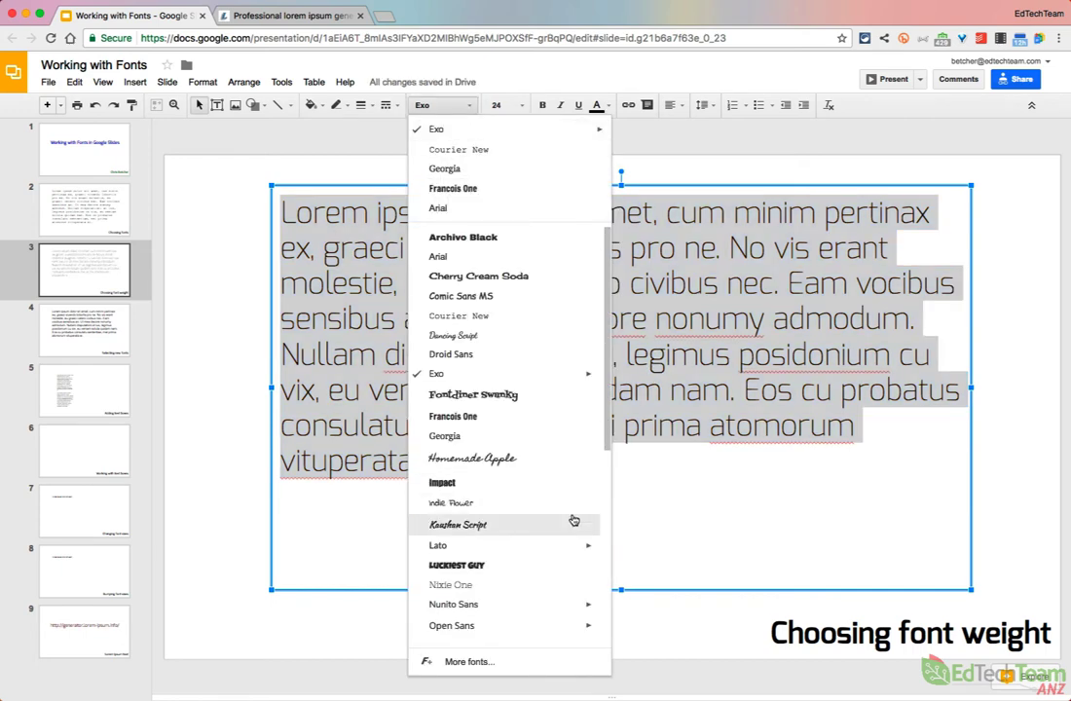
pyautogui.moveTo(585, 375)
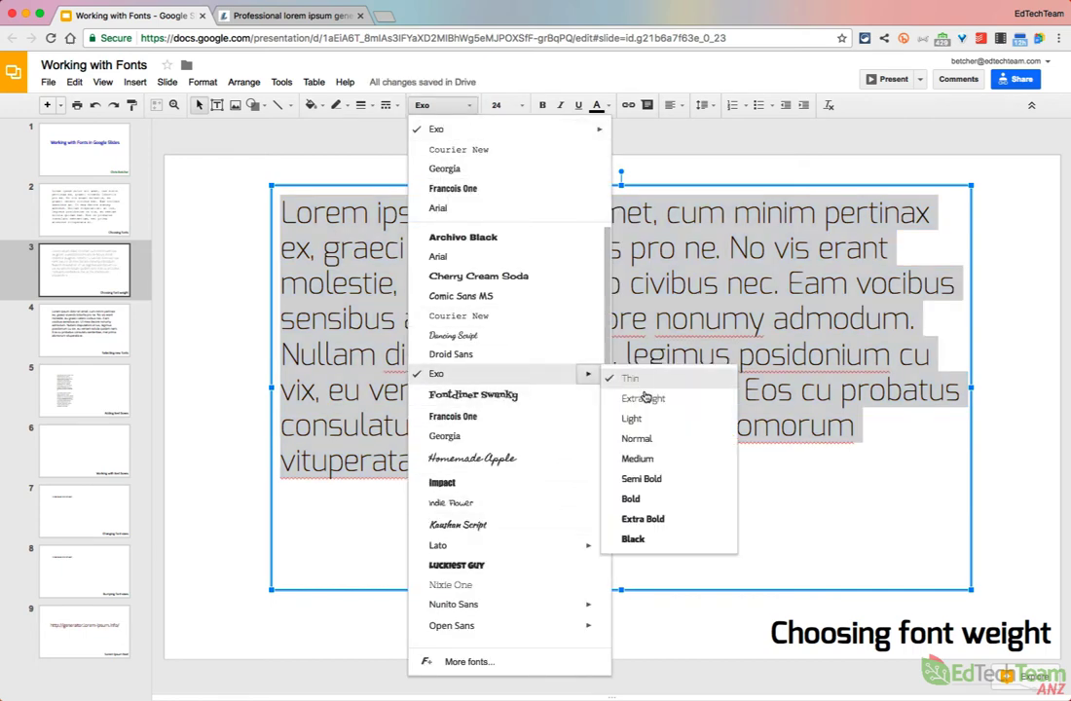
pyautogui.click(654, 538)
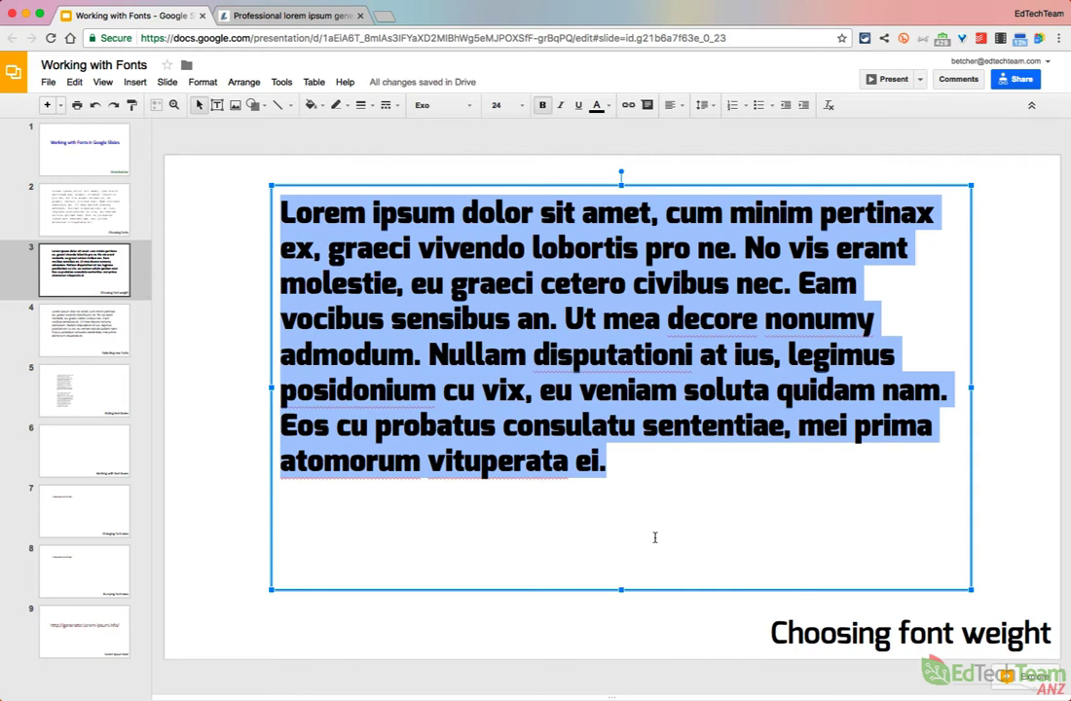
# Select the whole paragraph on slide 4 and remove Indie Flower from the personal font collection.
pyautogui.click(64, 329)
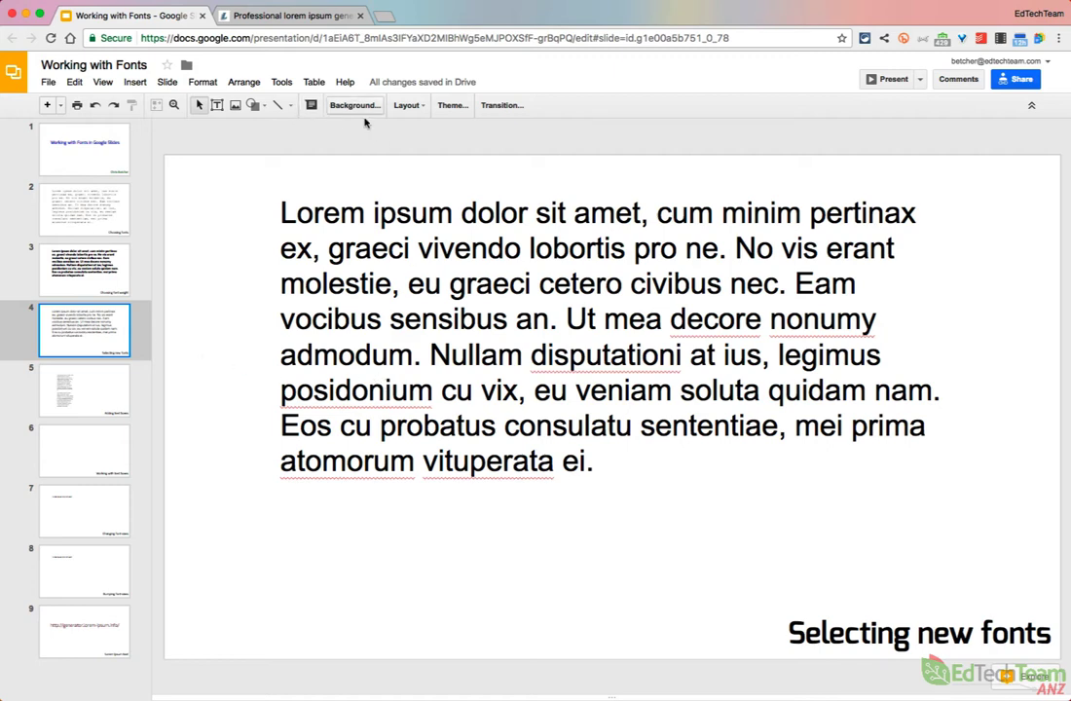
pyautogui.click(412, 213)
pyautogui.moveTo(282, 212); pyautogui.dragTo(629, 481)
pyautogui.click(471, 109)
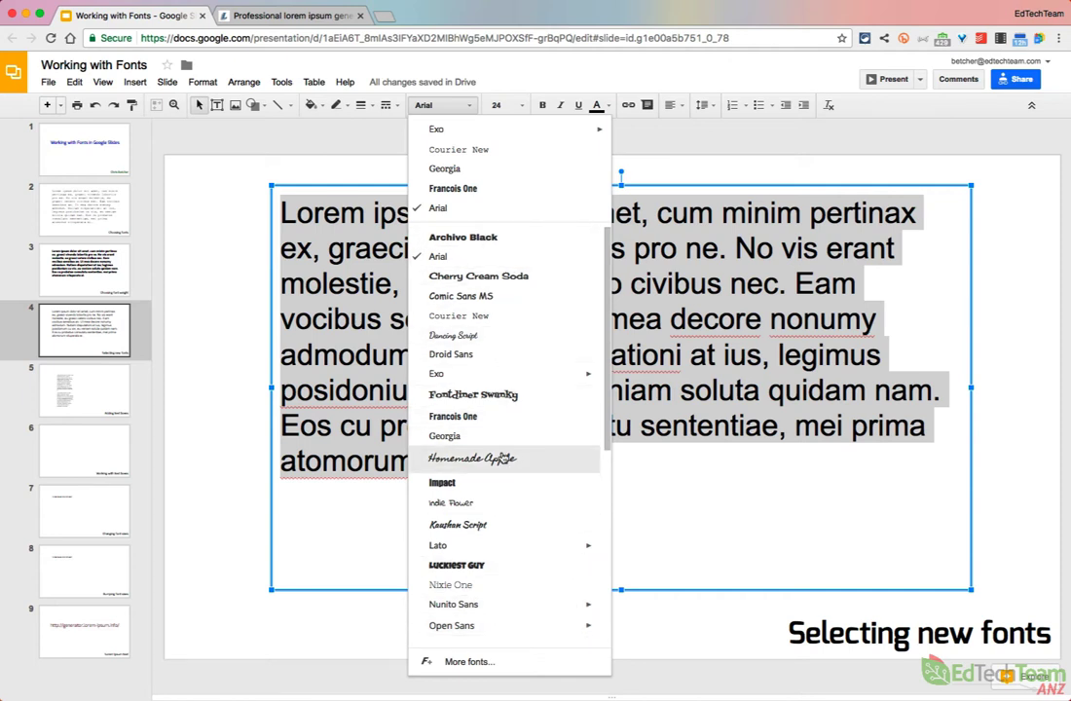
pyautogui.scroll(-1, 483, 546)
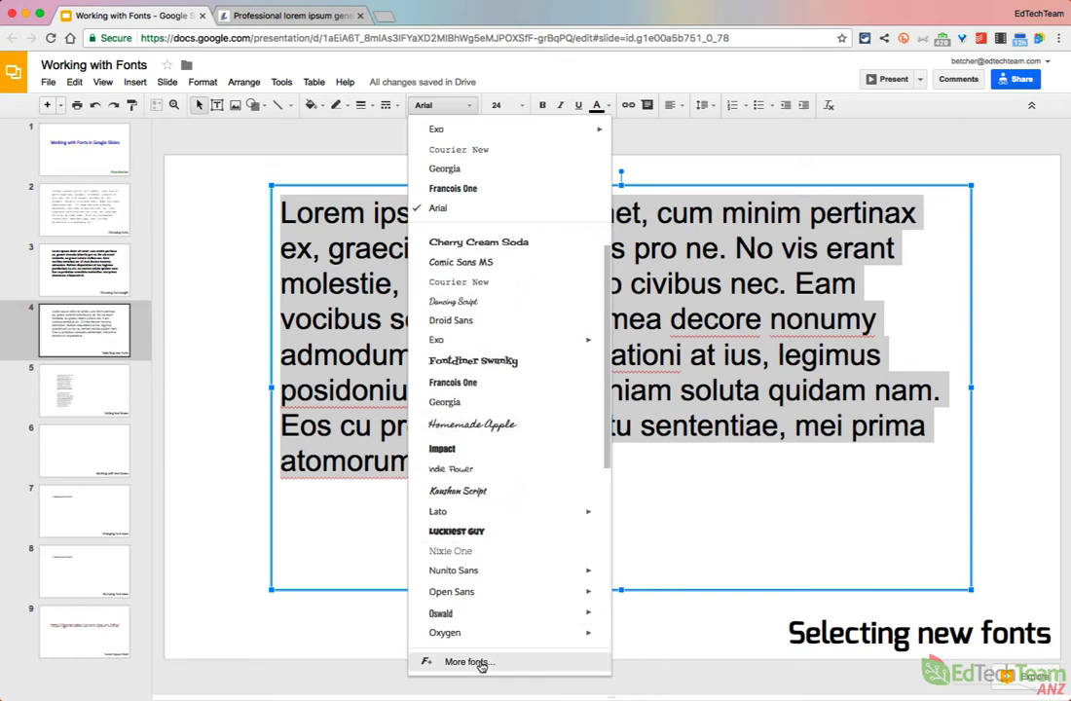
pyautogui.click(481, 664)
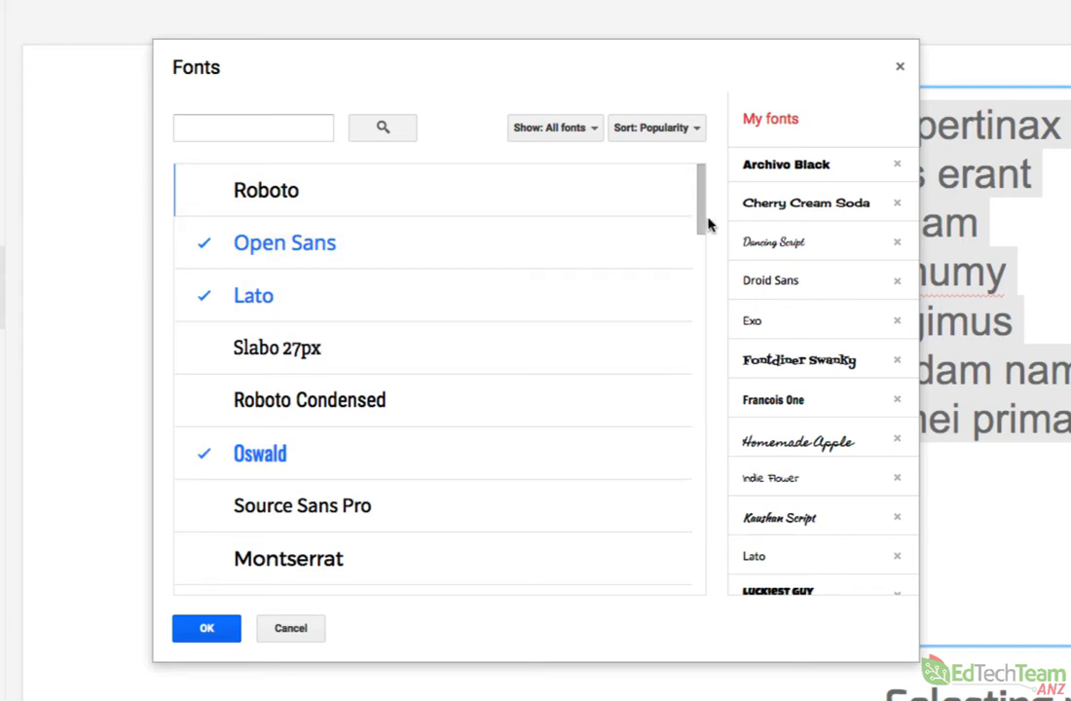
pyautogui.moveTo(703, 204); pyautogui.dragTo(711, 700)
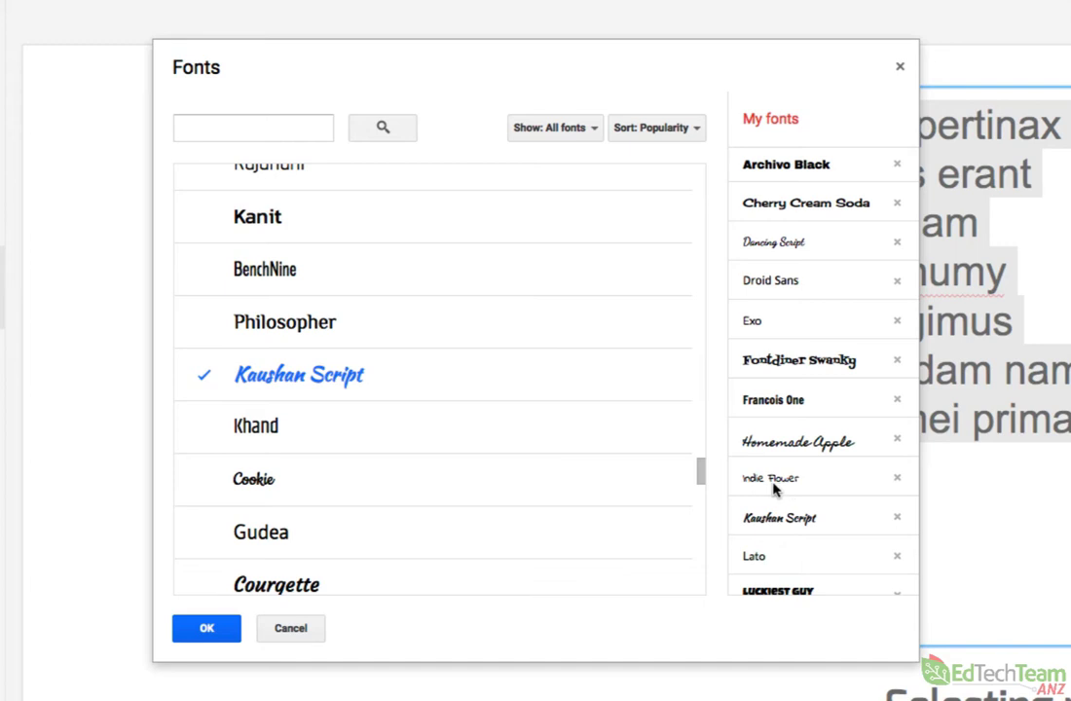
pyautogui.click(897, 478)
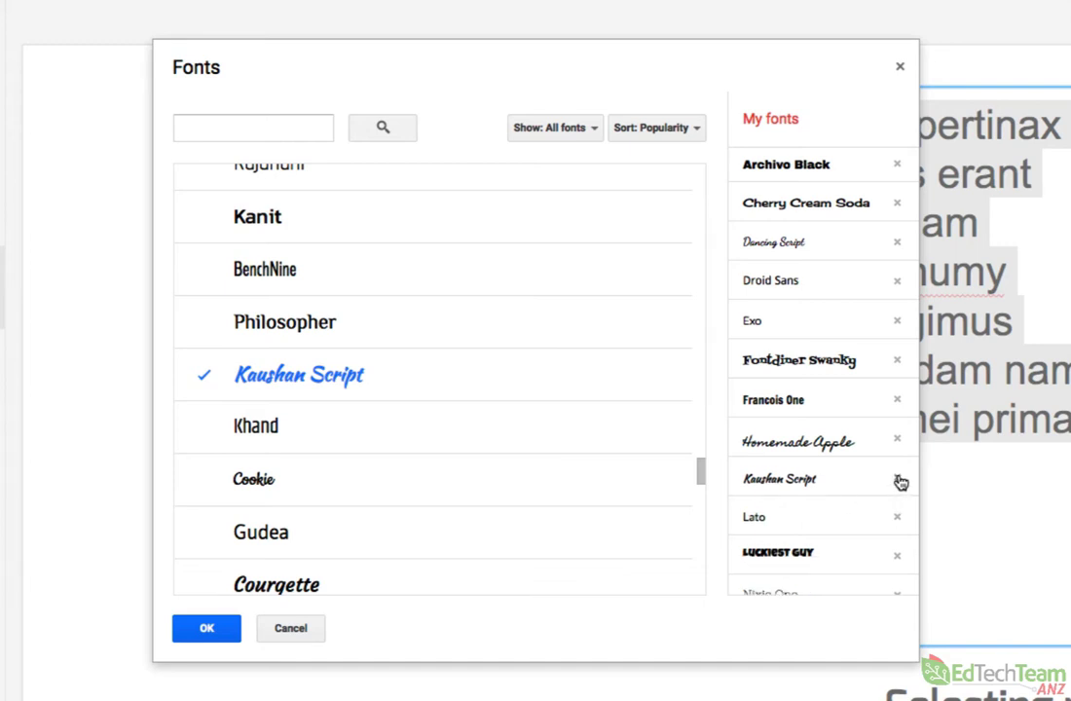
# Add the Shrikhand font to the personal font collection and accept the changes.
pyautogui.scroll(-5, 534, 380)
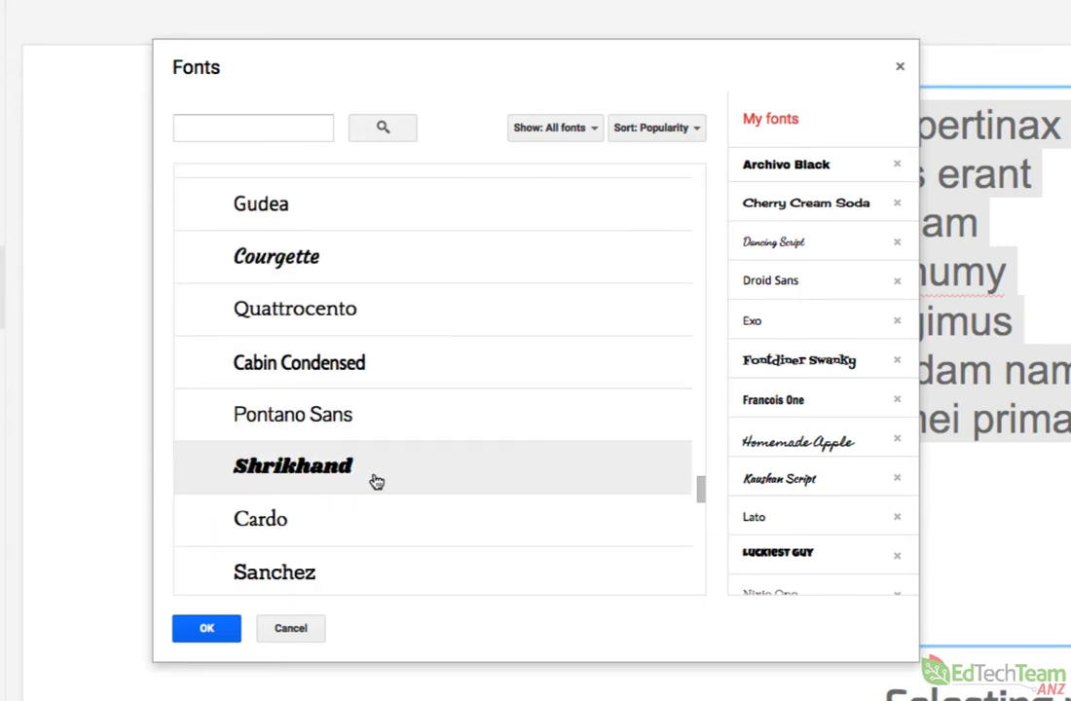
pyautogui.click(350, 466)
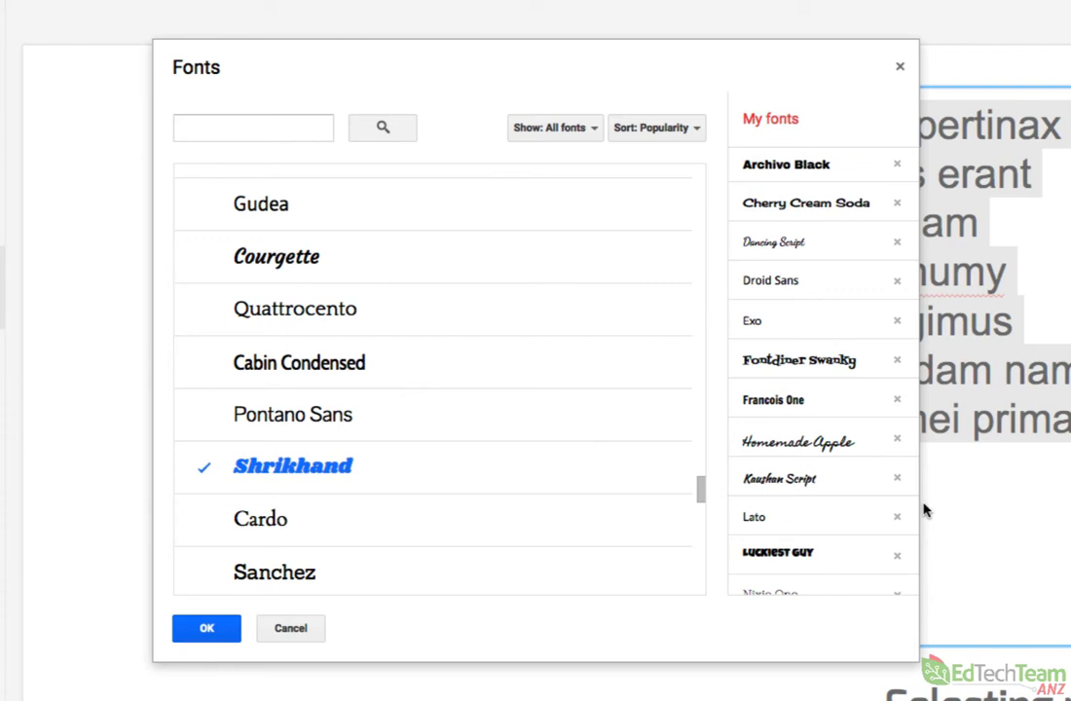
pyautogui.scroll(-6, 850, 431)
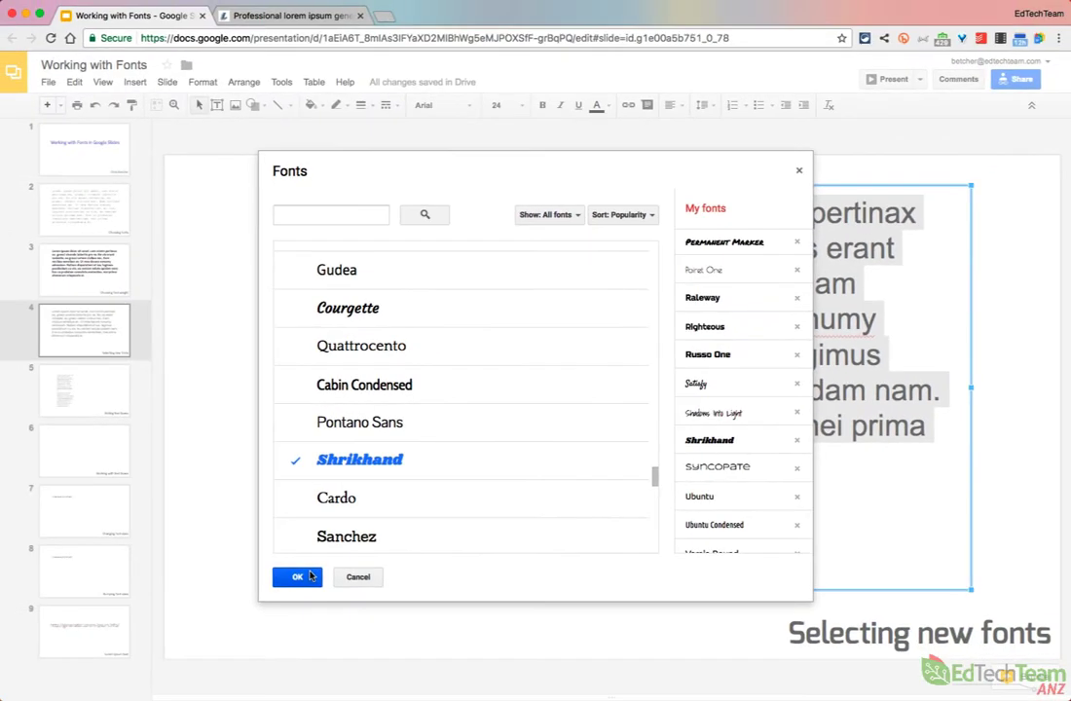
pyautogui.click(264, 599)
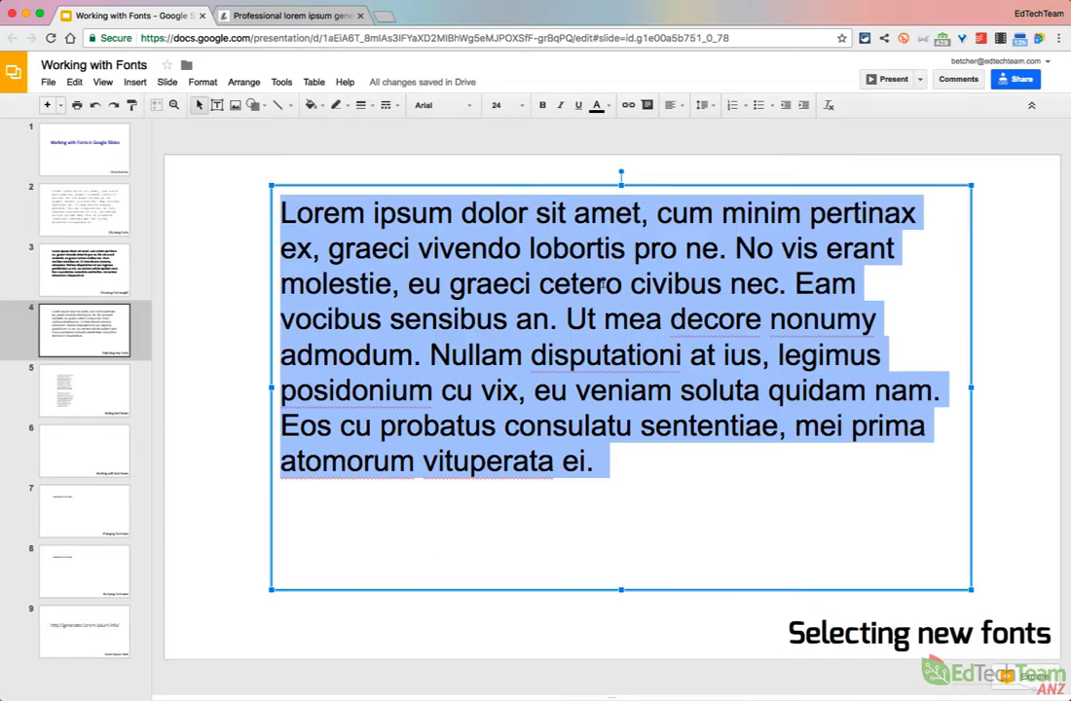
# Apply the Shrikhand font to the selected paragraph on slide 4.
pyautogui.click(443, 105)
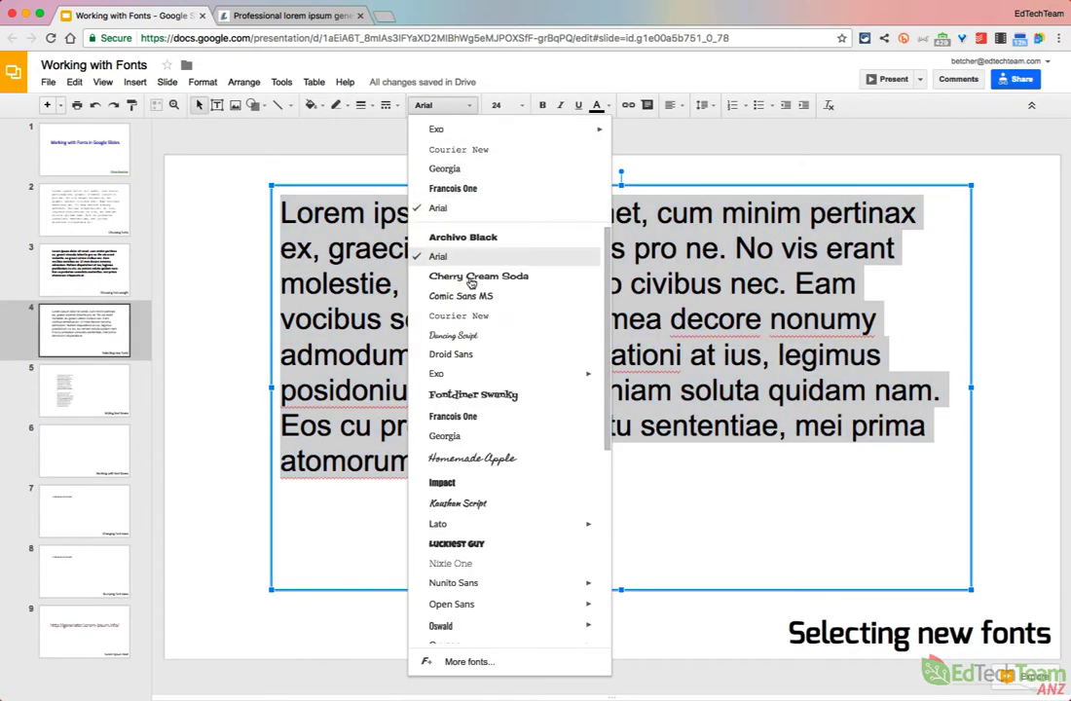
pyautogui.scroll(-1, 468, 584)
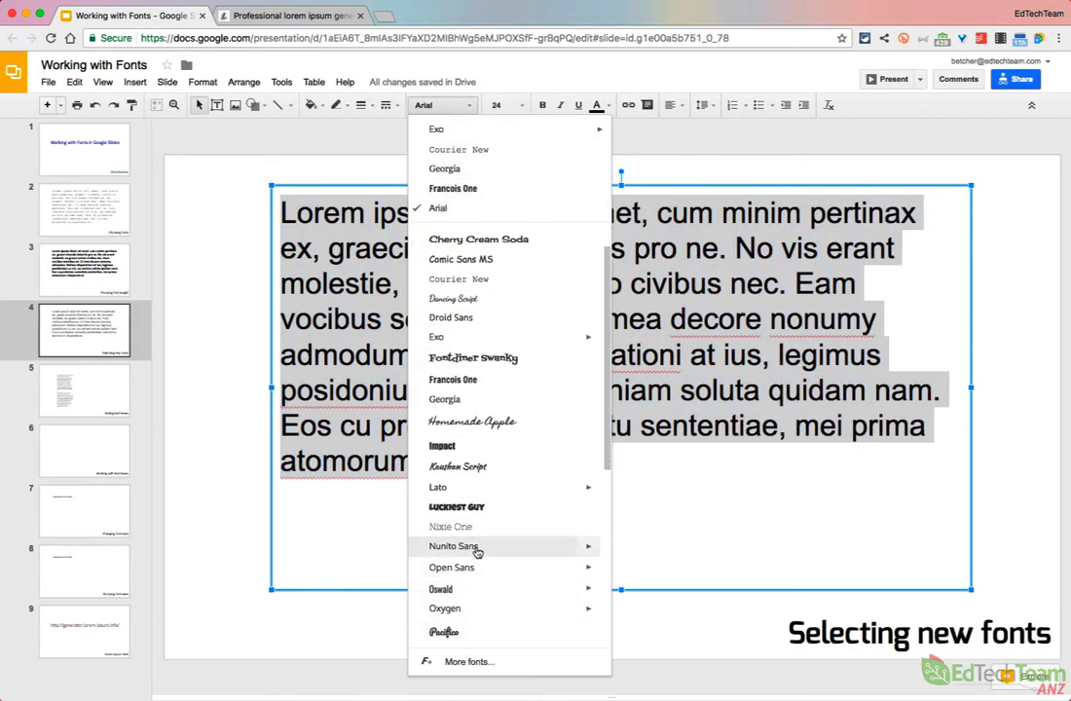
pyautogui.scroll(-1, 475, 589)
pyautogui.scroll(-5, 477, 582)
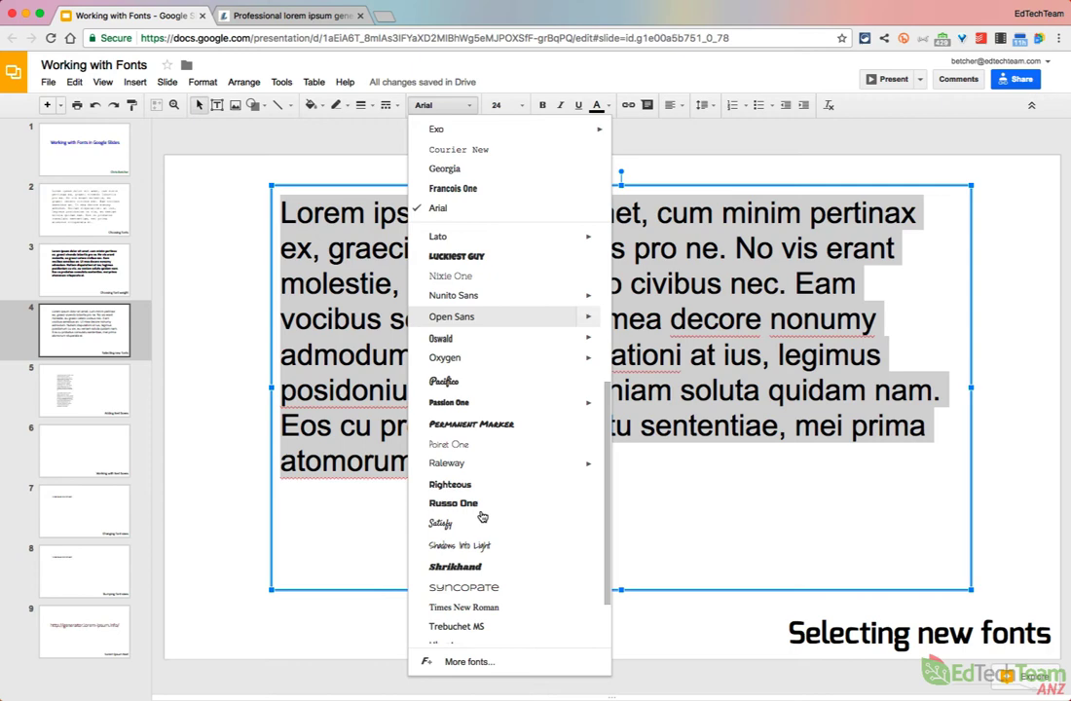
pyautogui.click(473, 563)
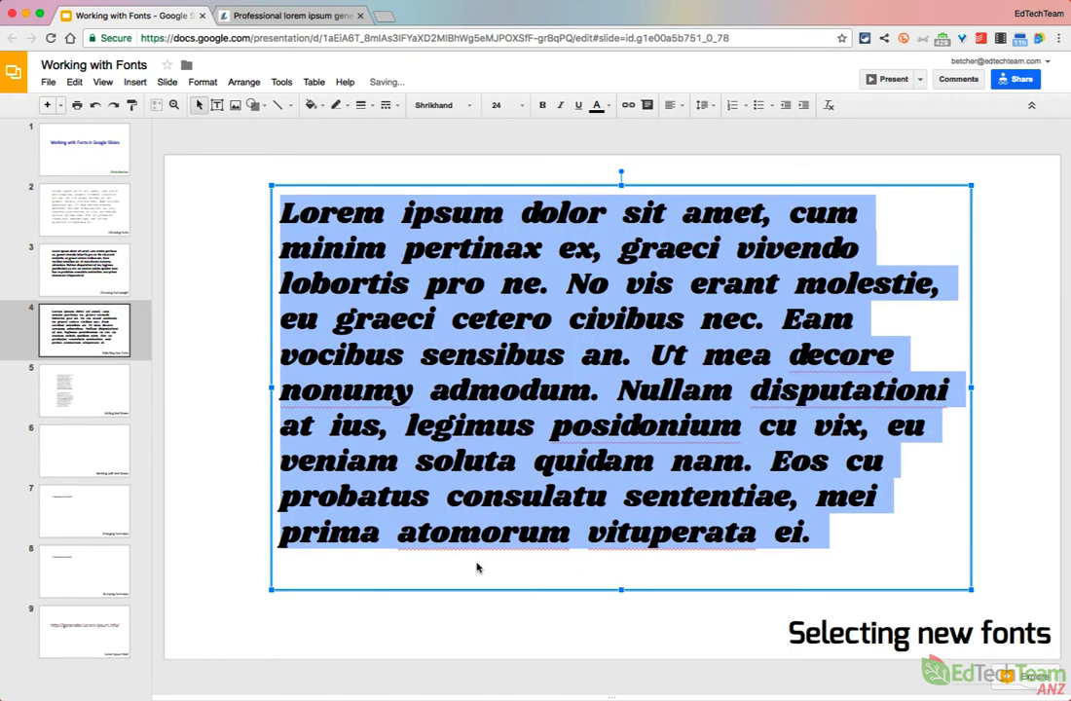
# Add a tall text box with the same two lorem ipsum paragraphs beside the existing column on slide 5 and move it farther right and slightly up.
pyautogui.click(79, 383)
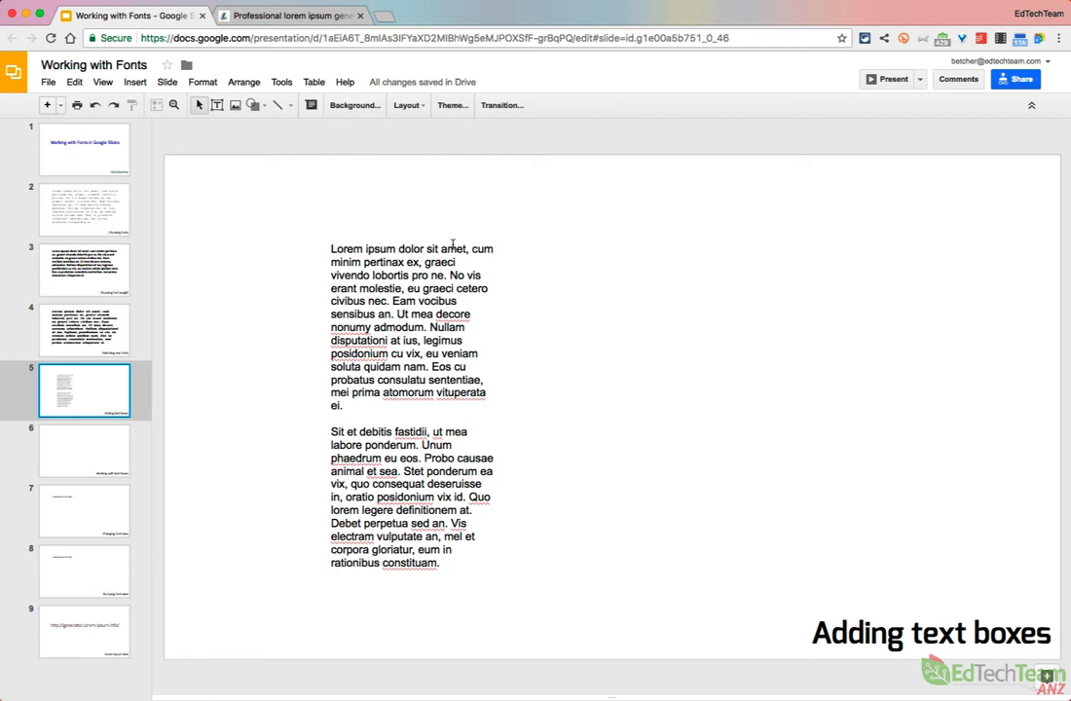
pyautogui.click(217, 104)
pyautogui.moveTo(542, 245); pyautogui.dragTo(732, 581)
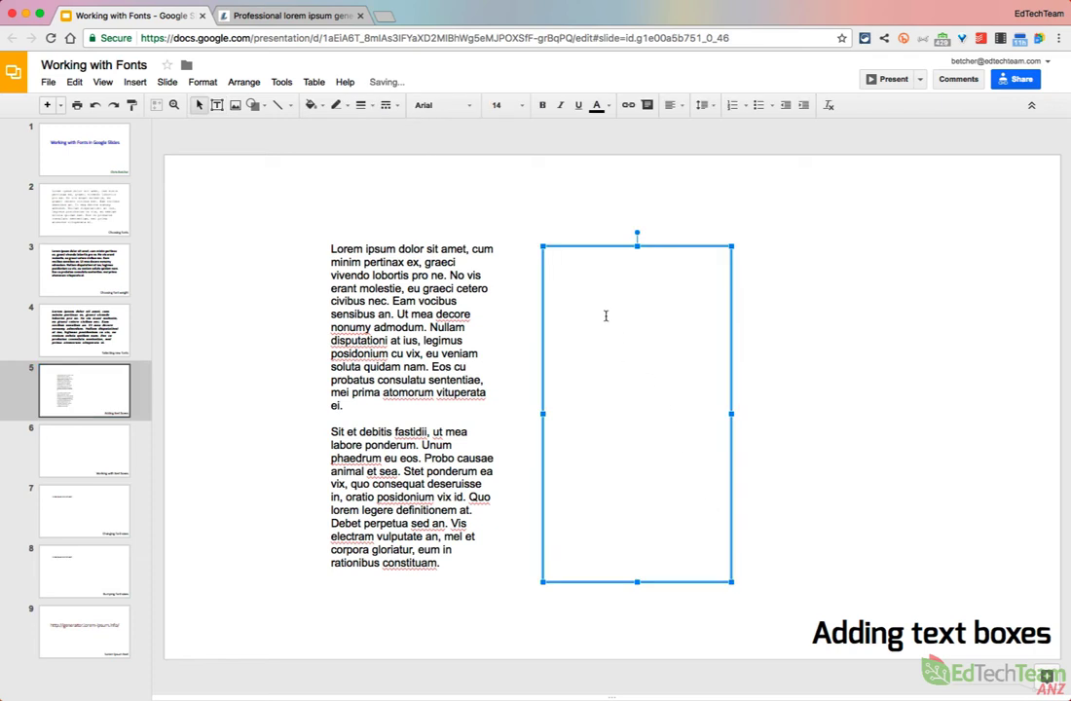
pyautogui.write('Lorem ipsum dolor sit amet, cum minim pertinax ex, graeci vivendo lobortis pro ne. No vis erant molestie, eu graeci cetero civibus nec. Eam vocibus sensibus an. Ut mea decore nonumy admodum. Nullam disputationi at ius, legimus posidonium cu vix, eu veniam soluta quidam nam. Eos cu probatus consulatu sententiae, mei prima atomorum vituperata ei.  Sit et debitis fastidii, ut mea labore ponderum. Unum phaedrum eu eos. Probo causae animal et sea. Stet ponderum ea vix, quo consequat deseruisse in, oratio posidonium vix id. Quo lorem legere definitionem at. Debet perpetua sed an. Vis electram vulputate an, mel et corpora gloriatur, eum in rationibus constituam.')
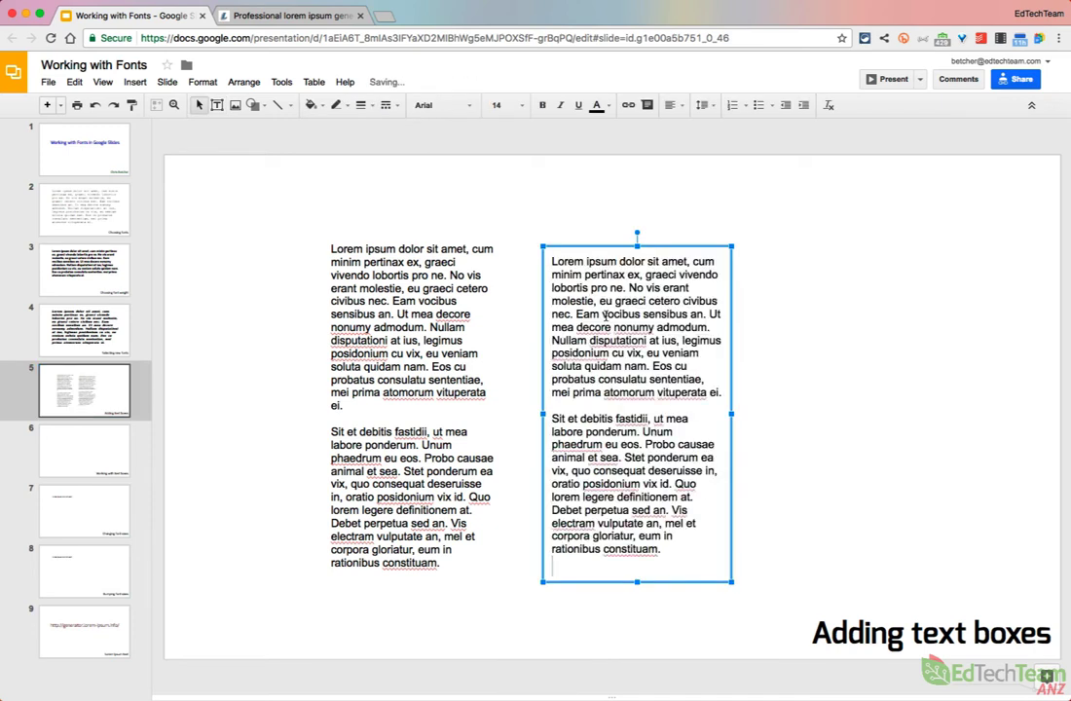
pyautogui.moveTo(629, 325); pyautogui.dragTo(804, 297)
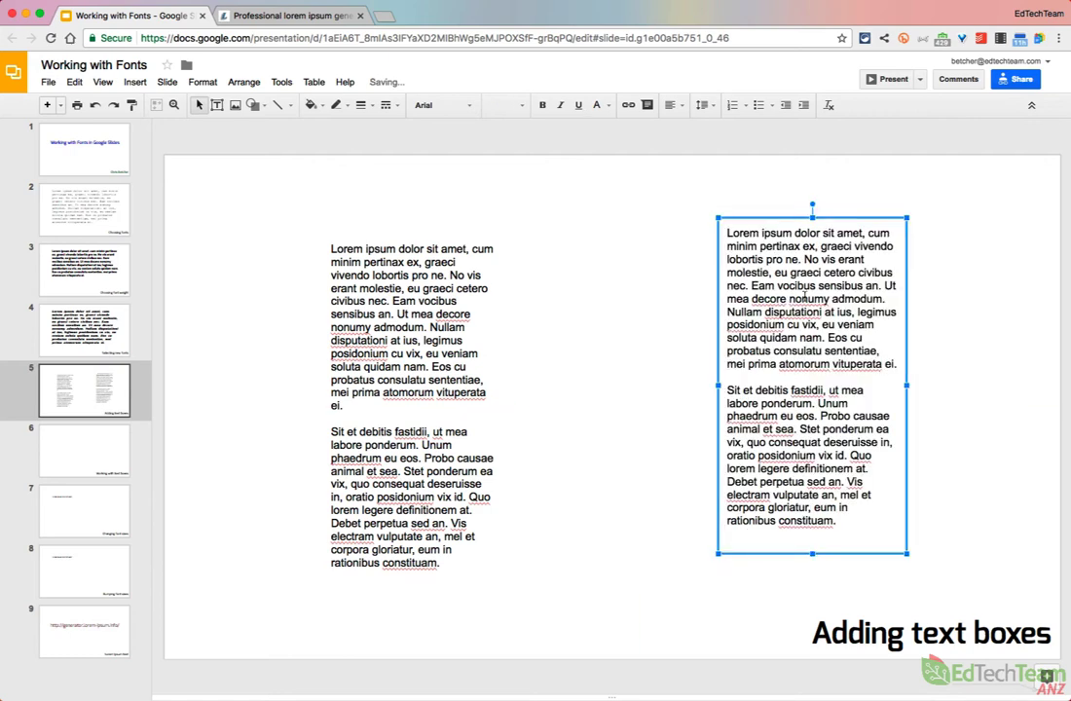
# Move the second text column on slide 5 closer to the first column and level with its top, then deselect it.
pyautogui.moveTo(906, 316); pyautogui.dragTo(802, 331)
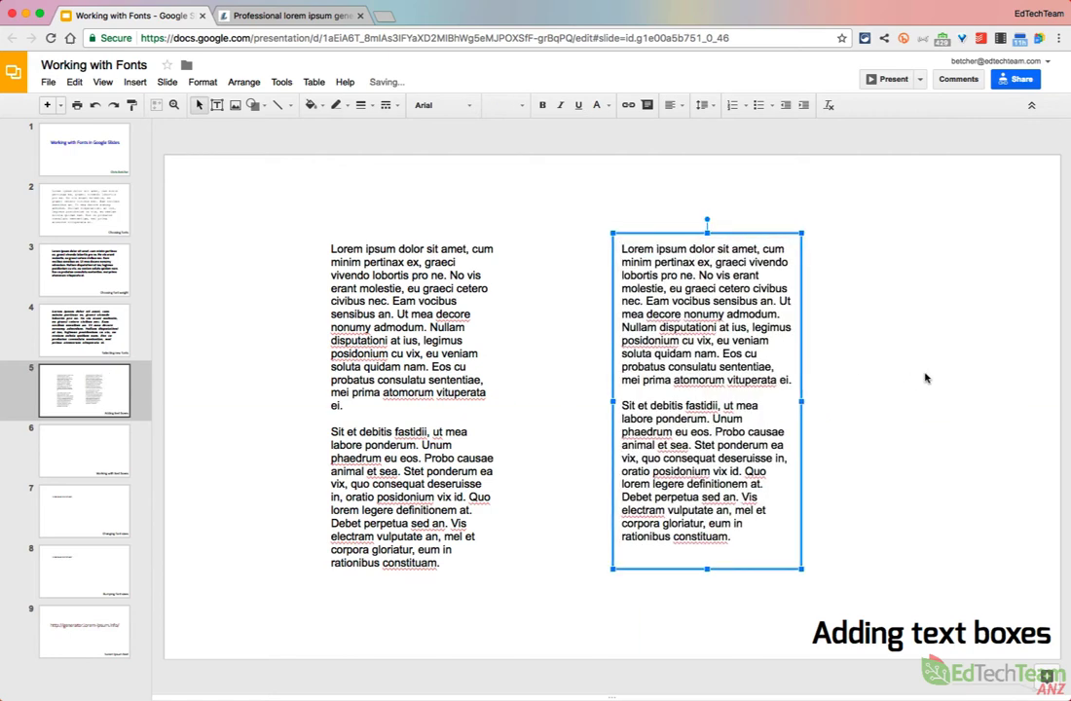
pyautogui.click(933, 374)
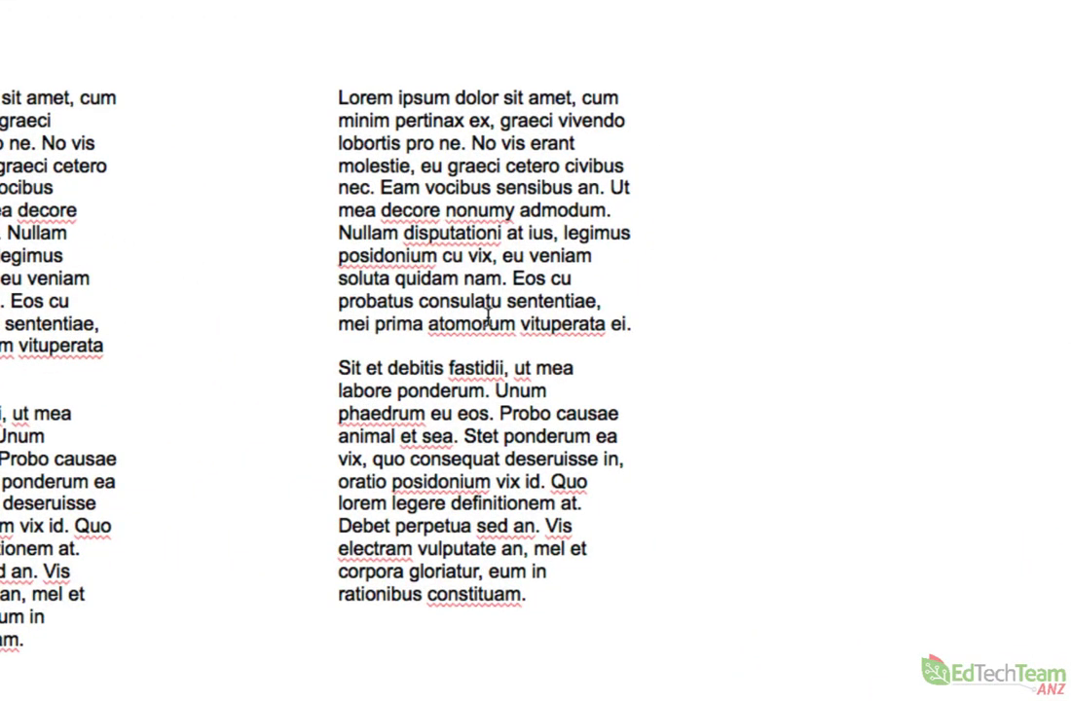
# Select part of "prima atomorum" in the second column's first paragraph, then clear the selection.
pyautogui.click(481, 322)
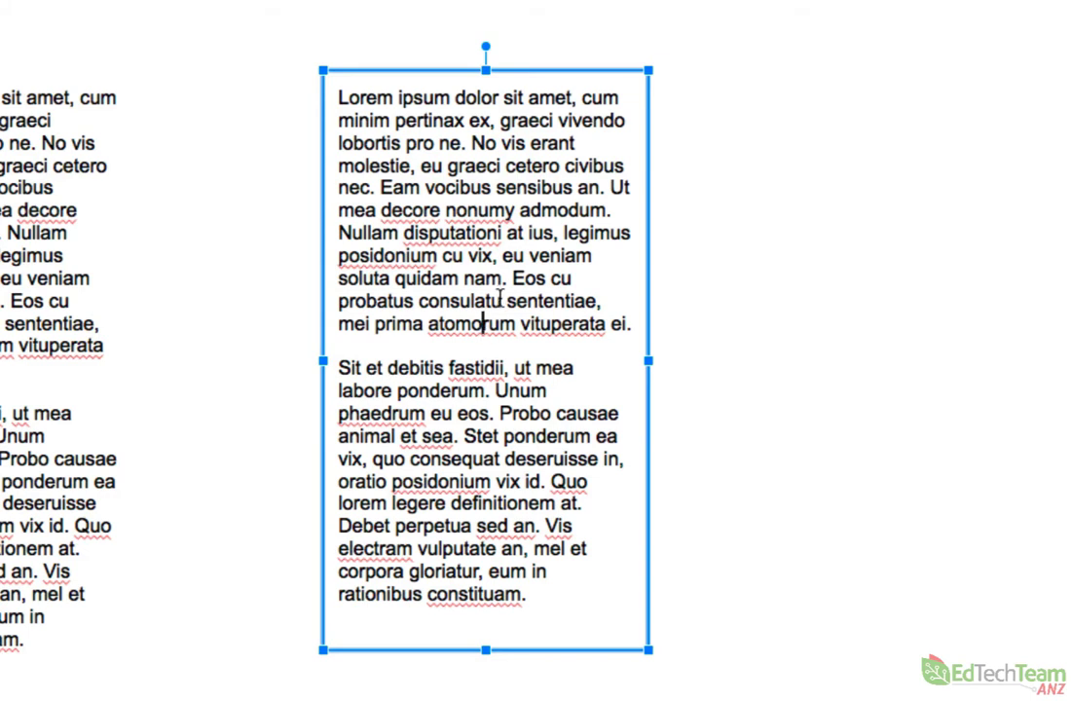
pyautogui.moveTo(490, 323); pyautogui.dragTo(395, 324)
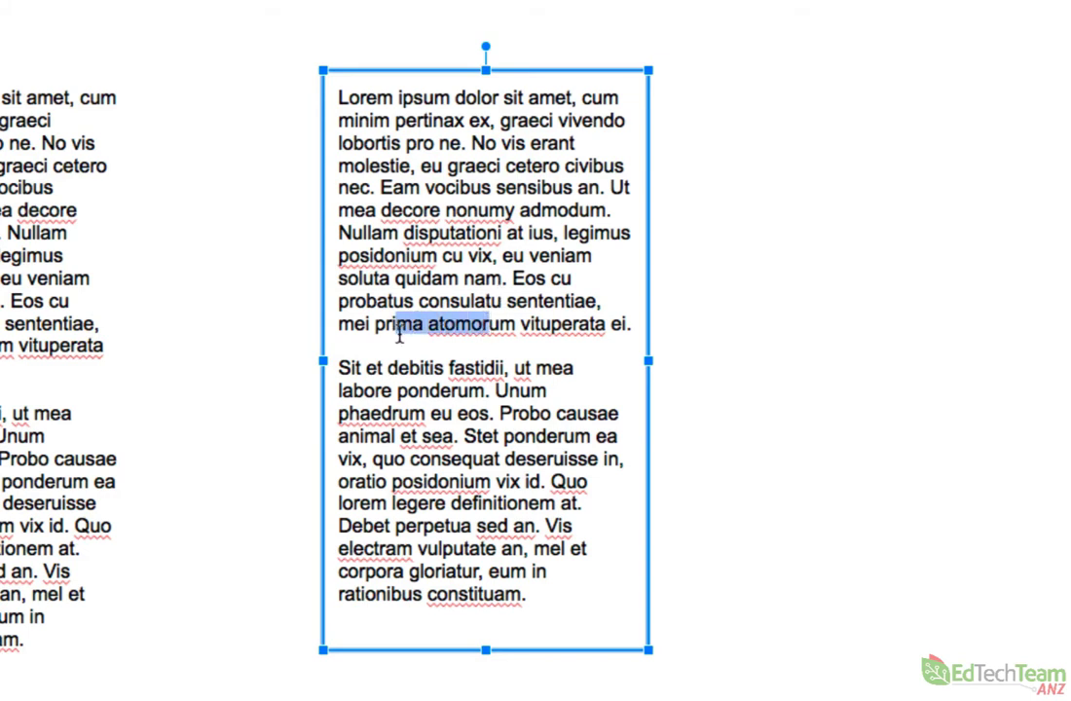
pyautogui.click(781, 422)
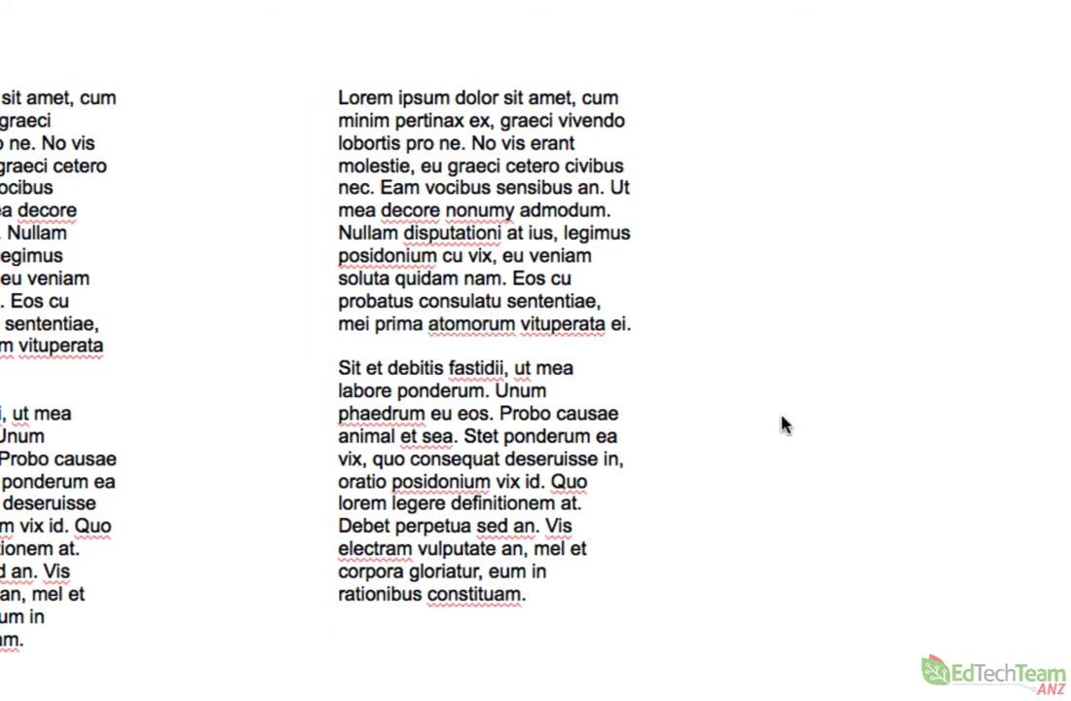
# Move the second column farther right and relocate its fragment "t debitis fastidii, ut mea labo" to directly after "nam" in the first paragraph.
pyautogui.click(405, 209)
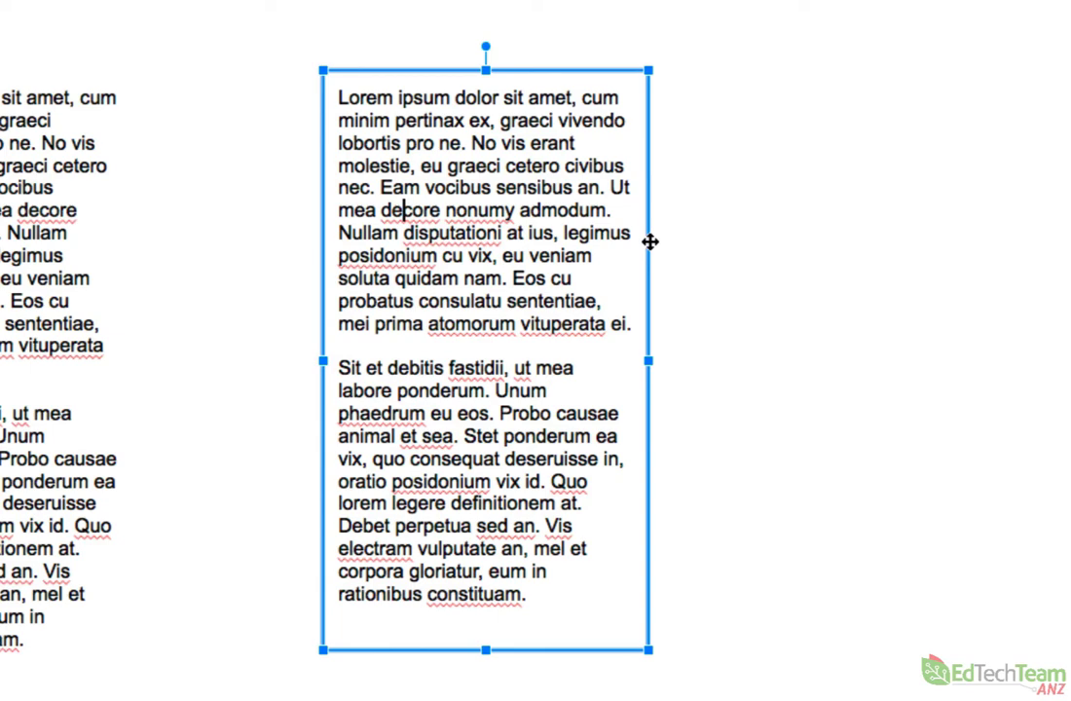
pyautogui.moveTo(651, 242); pyautogui.dragTo(866, 252)
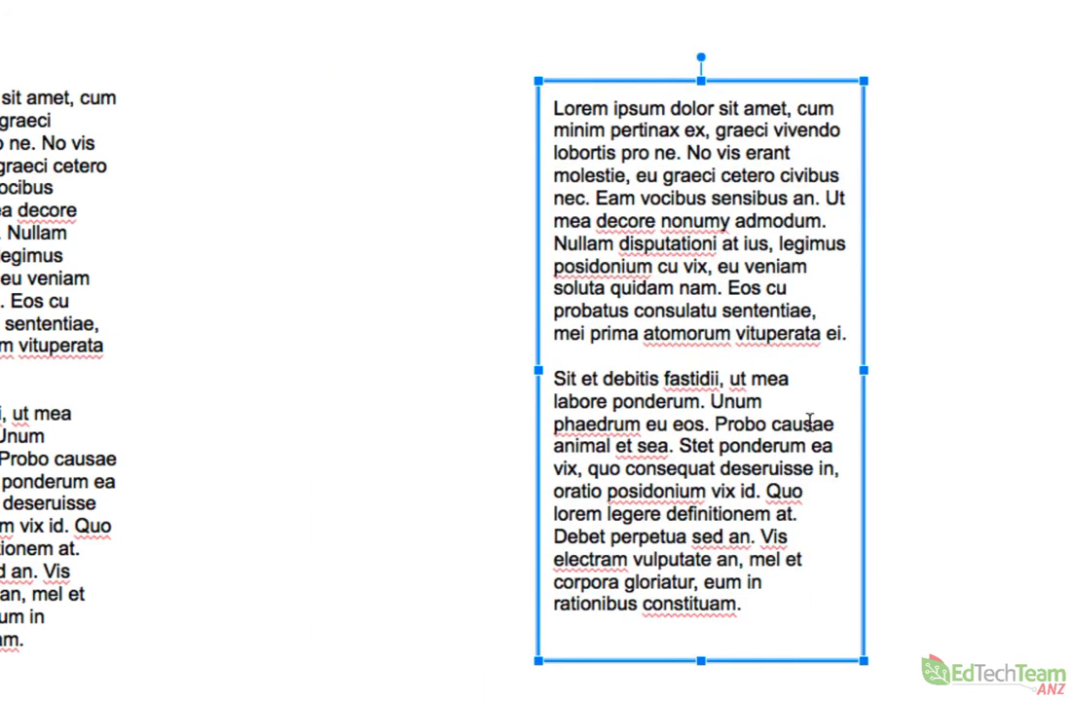
pyautogui.moveTo(717, 288); pyautogui.dragTo(583, 400)
pyautogui.click(725, 364)
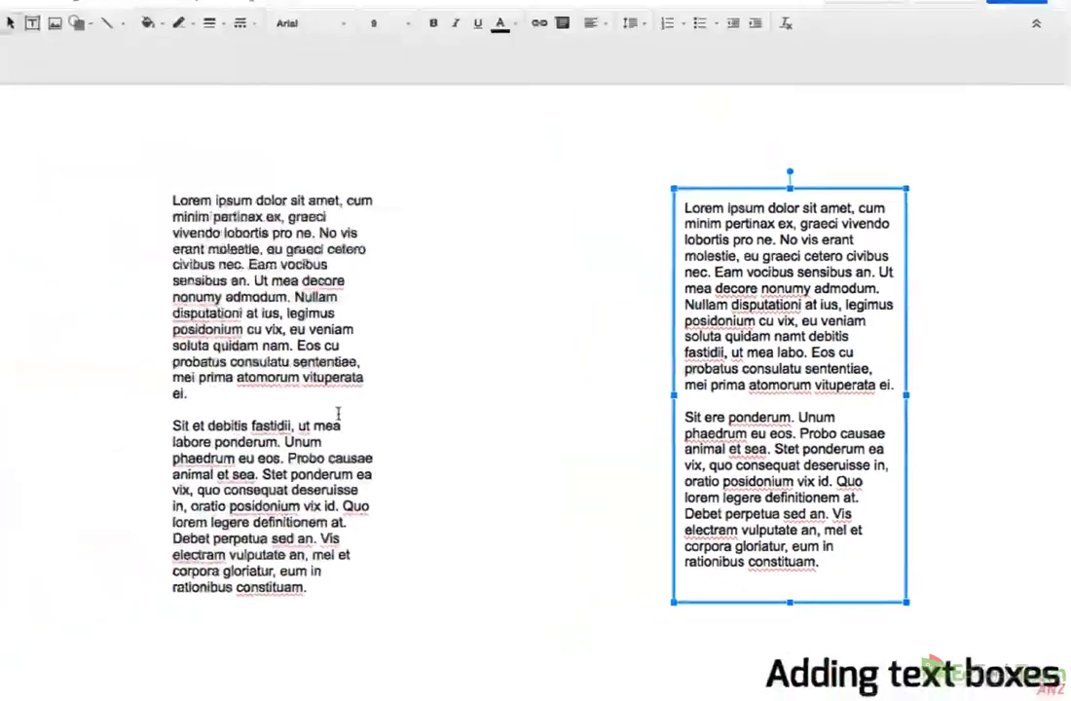
# Draw a narrow, tall text box on slide 6, fill it with "bf;bn;dnd;n", and delete the box again.
pyautogui.click(106, 441)
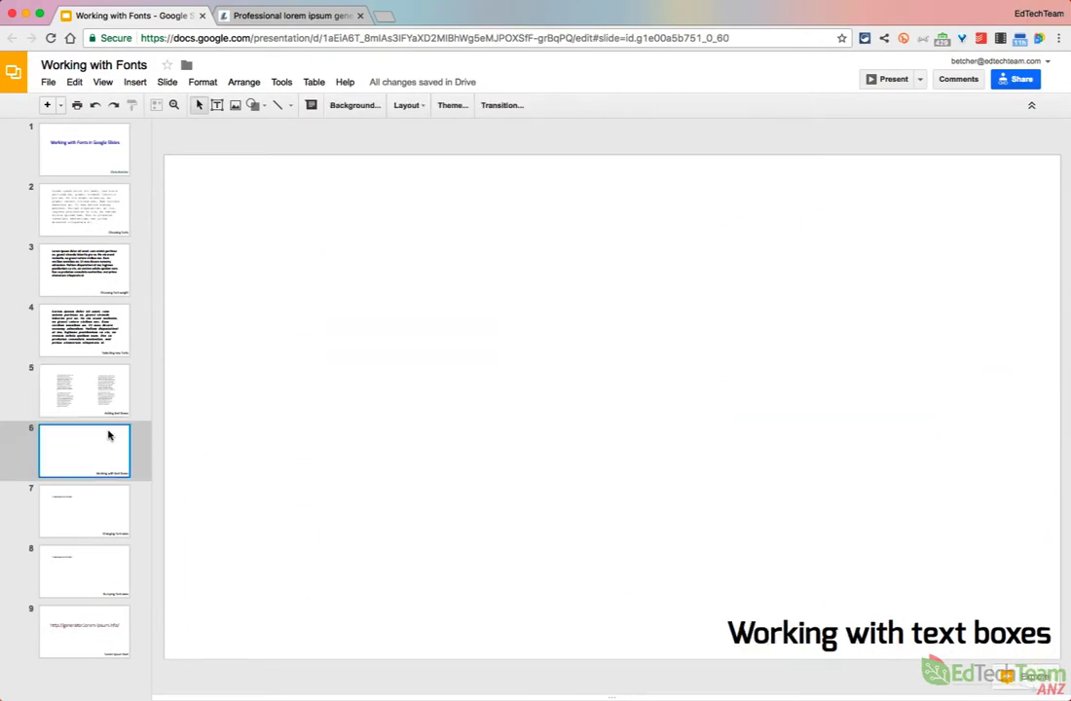
pyautogui.click(217, 104)
pyautogui.moveTo(222, 203); pyautogui.dragTo(296, 379)
pyautogui.write('bf;bn;dnd;n')
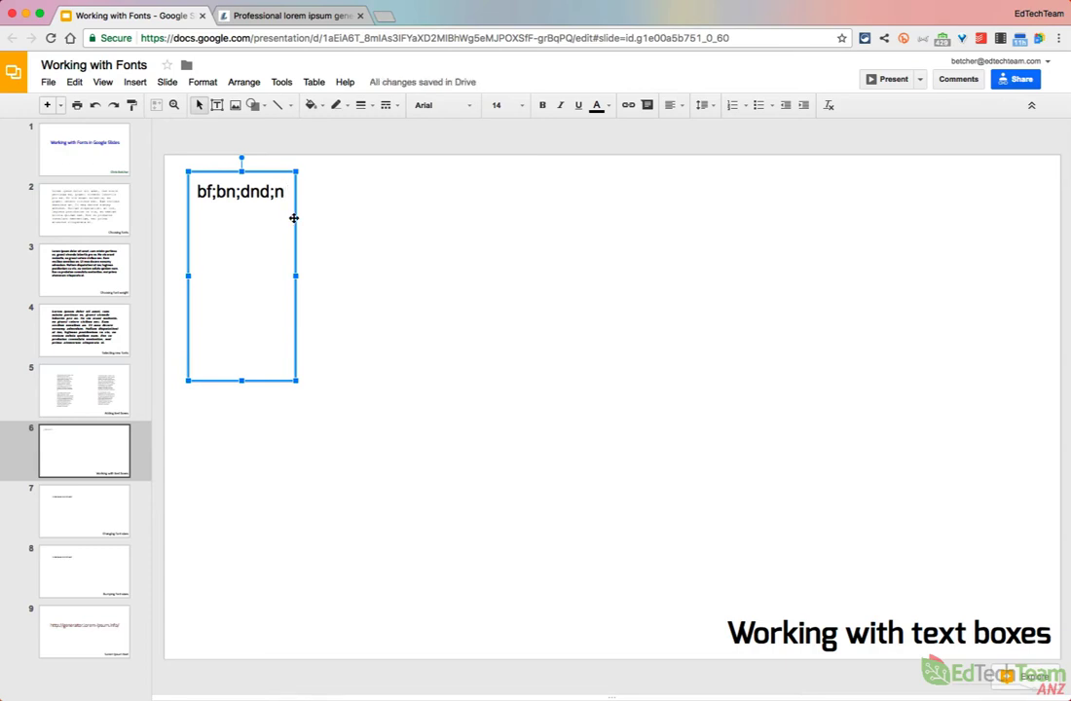
pyautogui.press('BackSpace')
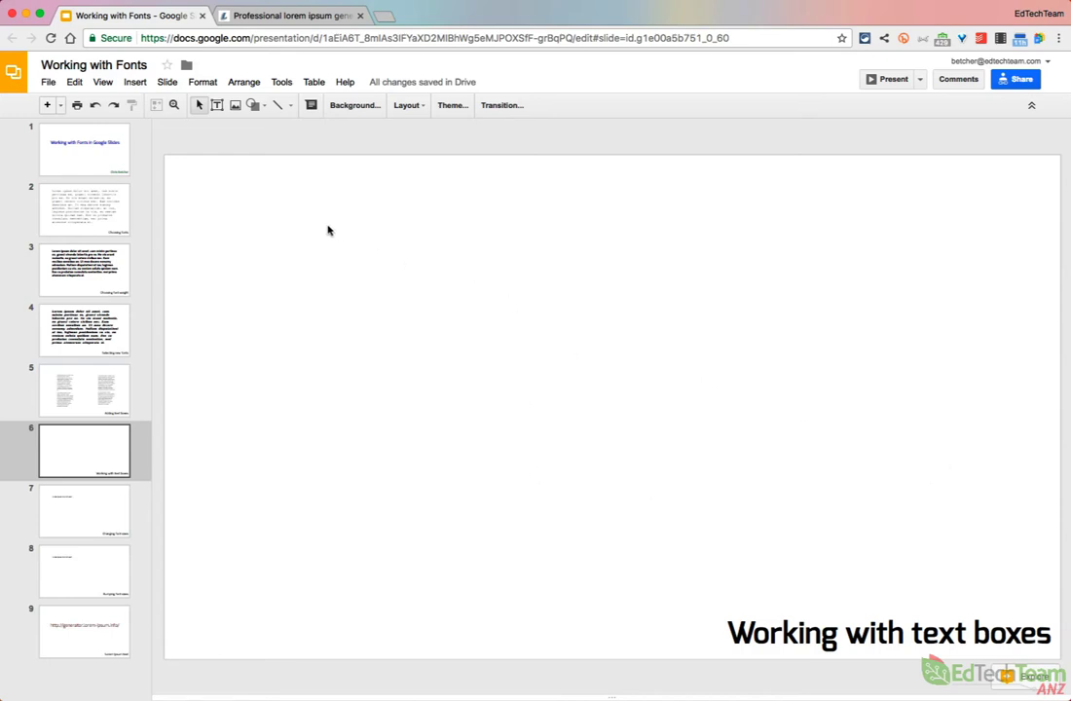
# Reveal the empty text boxes in the middle of slide 6 by selecting that area, then deselect them.
pyautogui.moveTo(318, 220); pyautogui.dragTo(999, 616)
pyautogui.click(217, 105)
pyautogui.moveTo(346, 200); pyautogui.dragTo(932, 570)
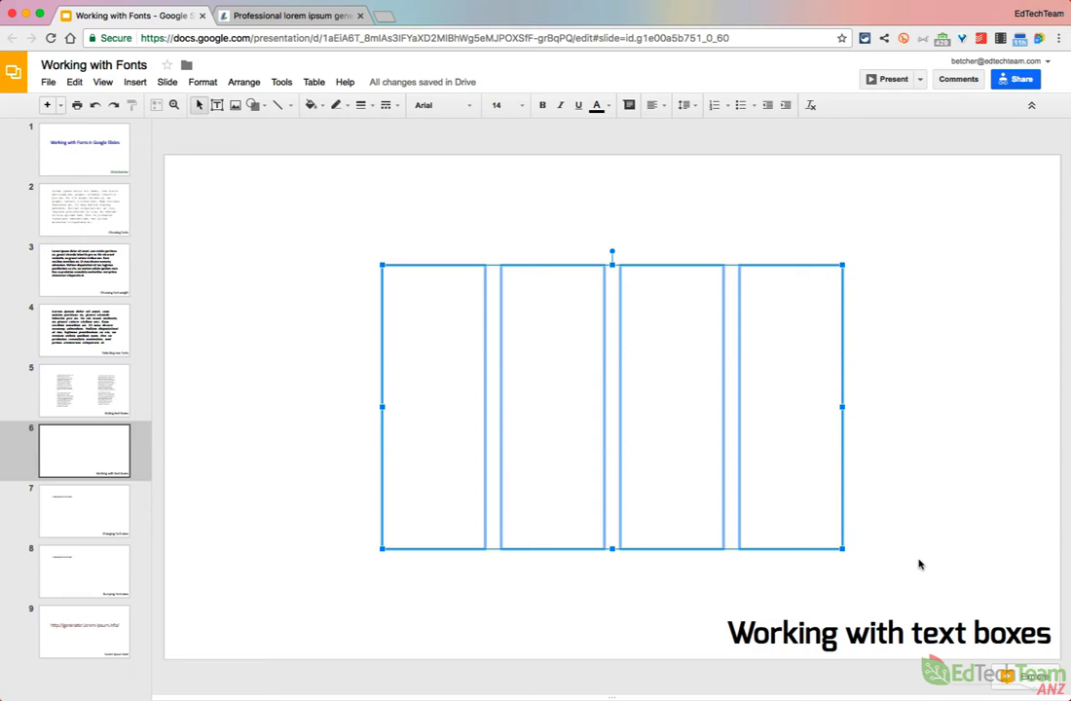
pyautogui.click(974, 448)
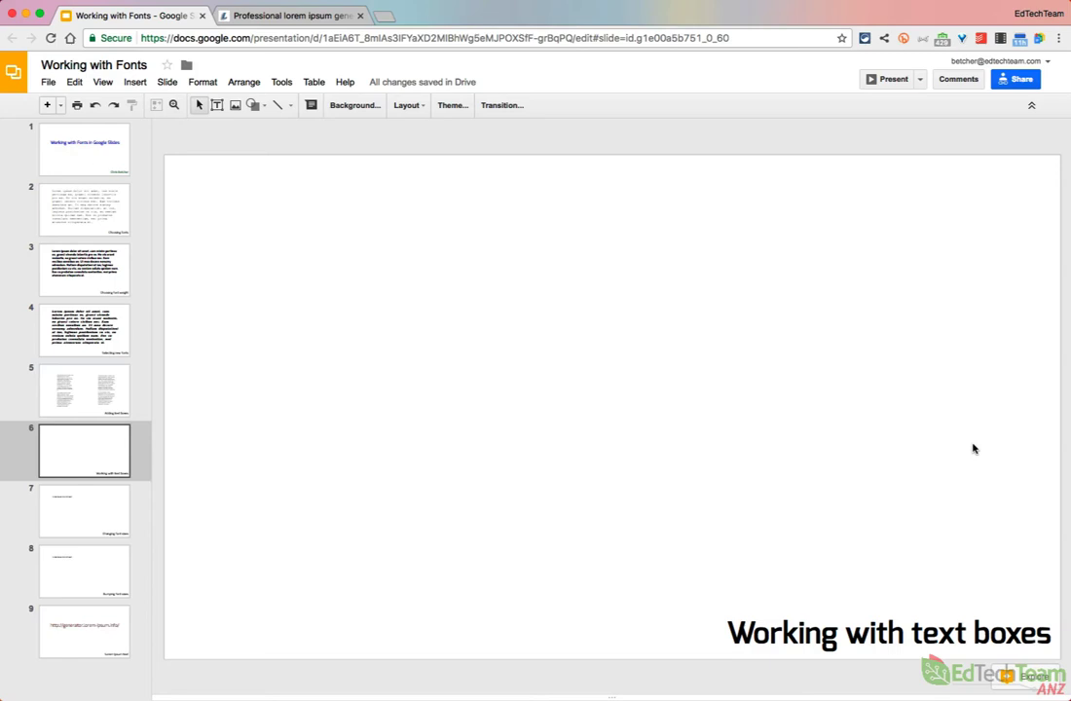
# Select the four empty text boxes on slide 6 and give them a 1px border.
pyautogui.moveTo(323, 211); pyautogui.dragTo(937, 561)
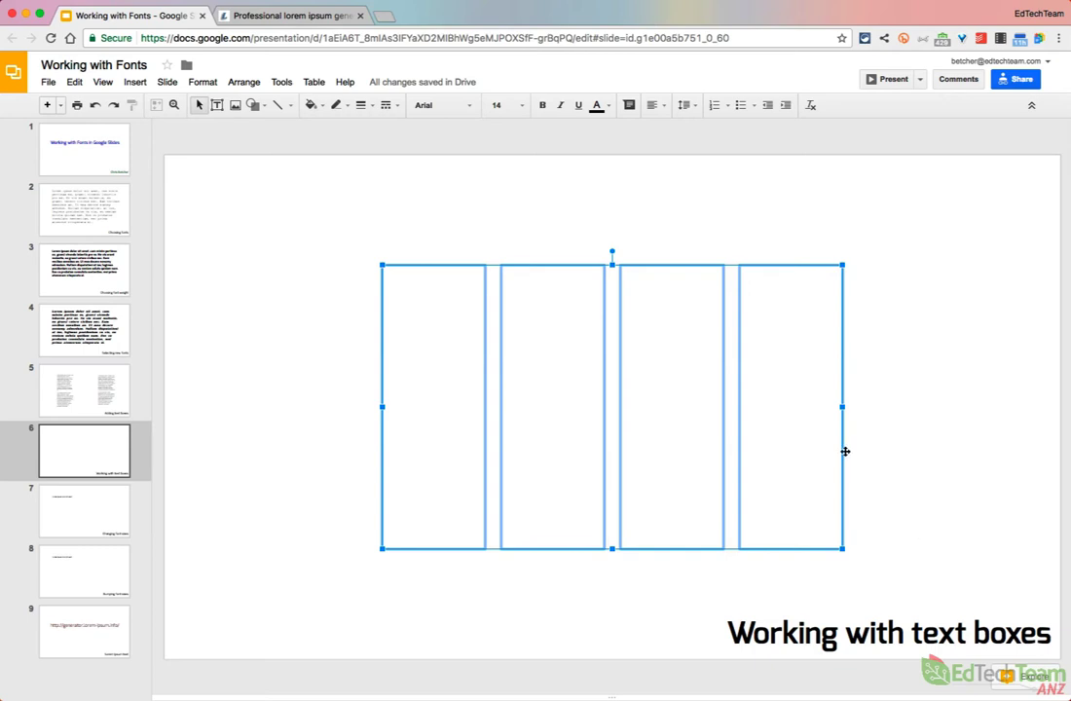
pyautogui.click(369, 107)
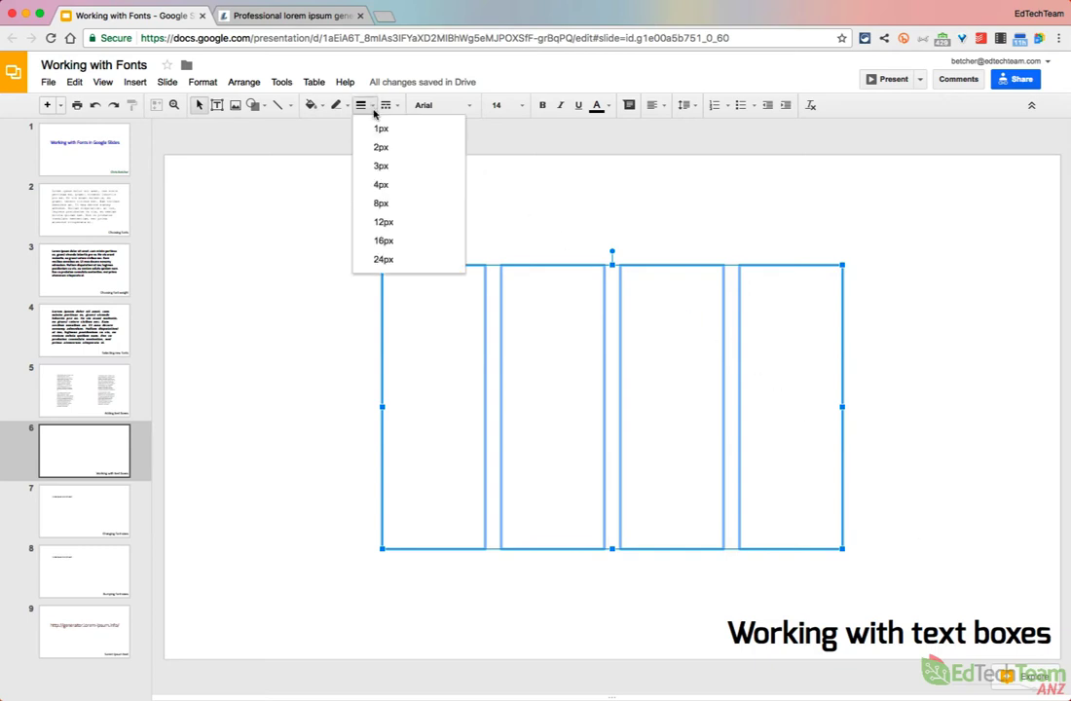
pyautogui.click(380, 128)
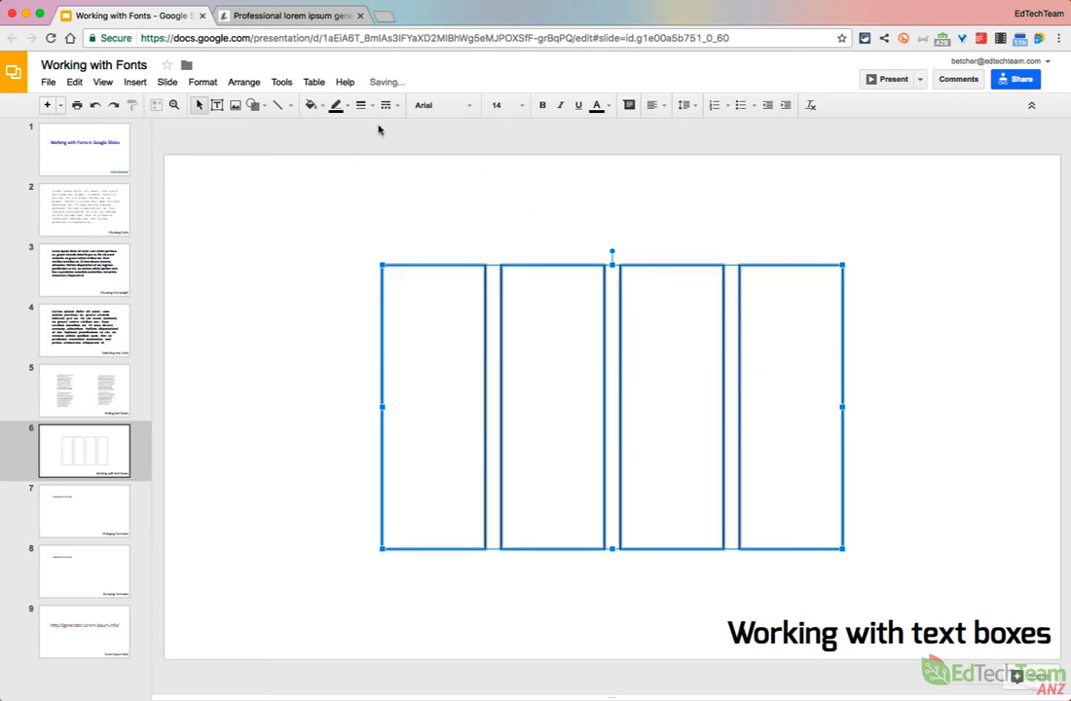
pyautogui.click(346, 192)
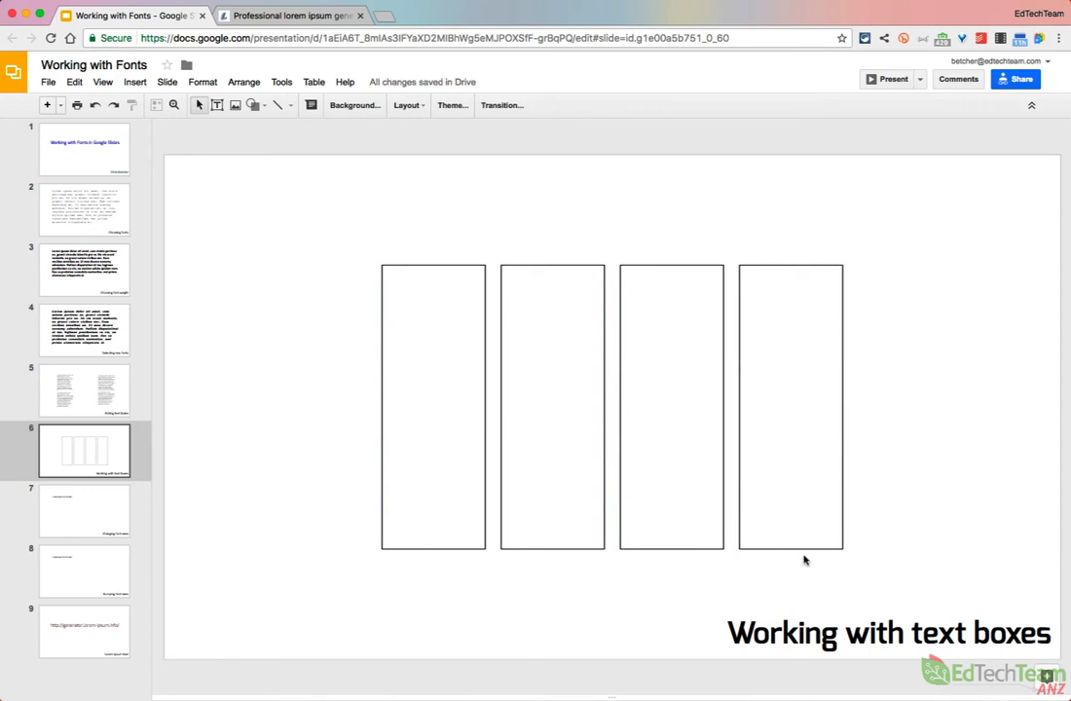
# Reselect the four text boxes on slide 6 and make their border colour transparent.
pyautogui.moveTo(362, 228); pyautogui.dragTo(924, 561)
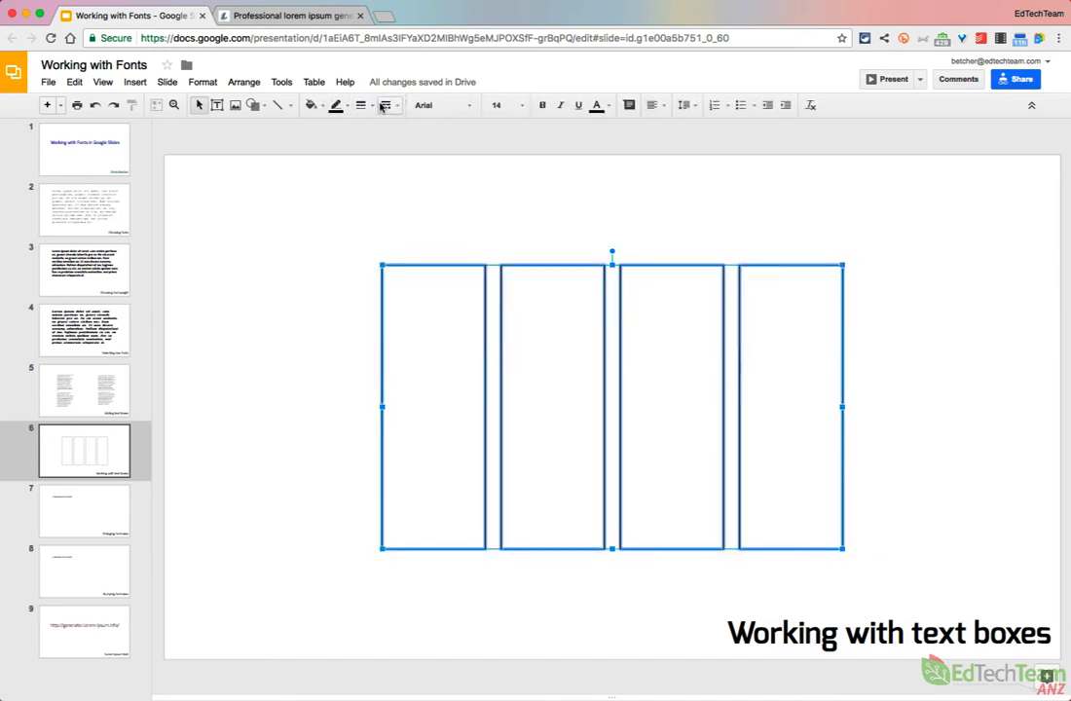
pyautogui.click(362, 106)
pyautogui.click(337, 105)
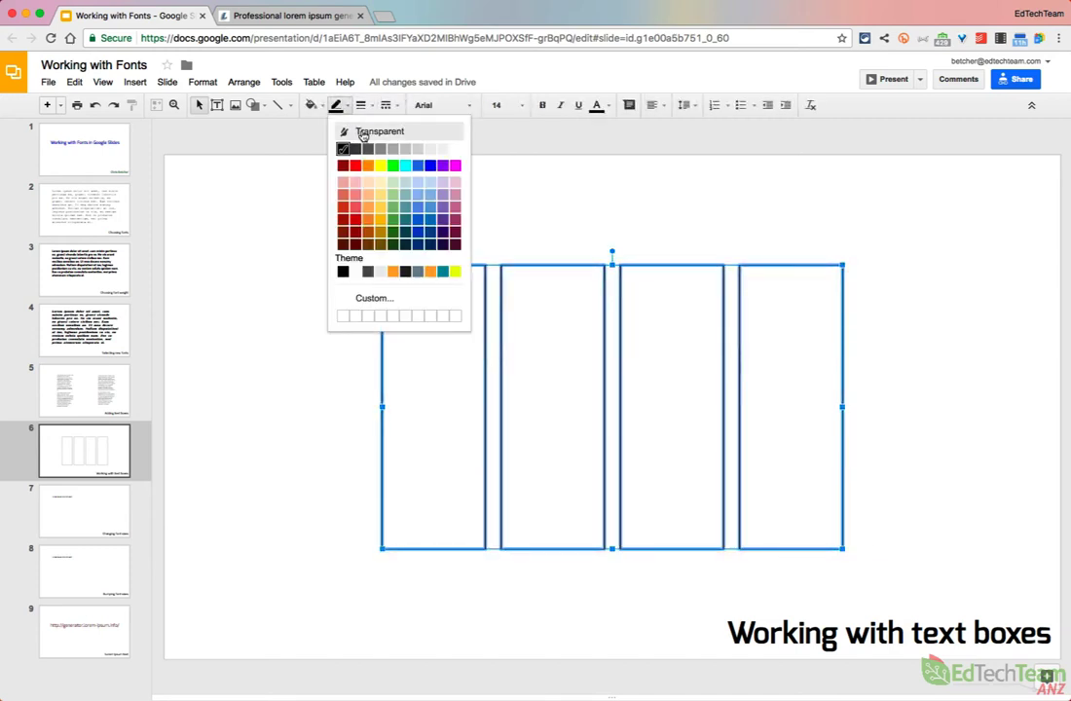
pyautogui.click(362, 134)
pyautogui.click(317, 236)
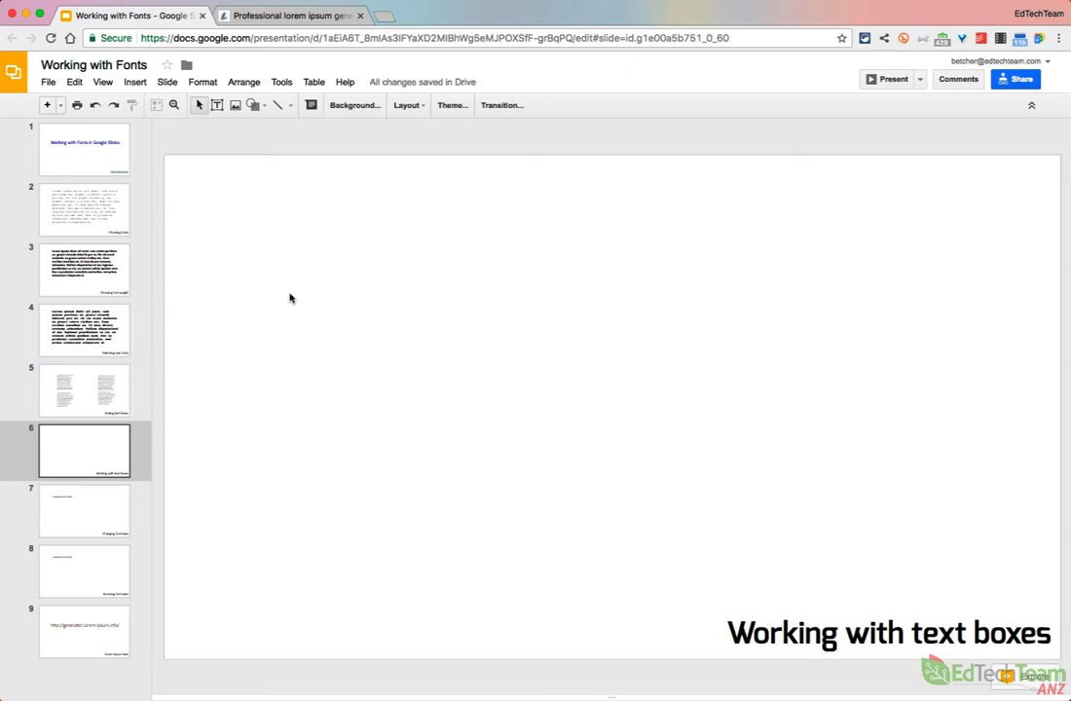
# Select the whole line "Lorem ipsum dolor sit amet" on slide 7 and set its font size to 24.
pyautogui.click(89, 512)
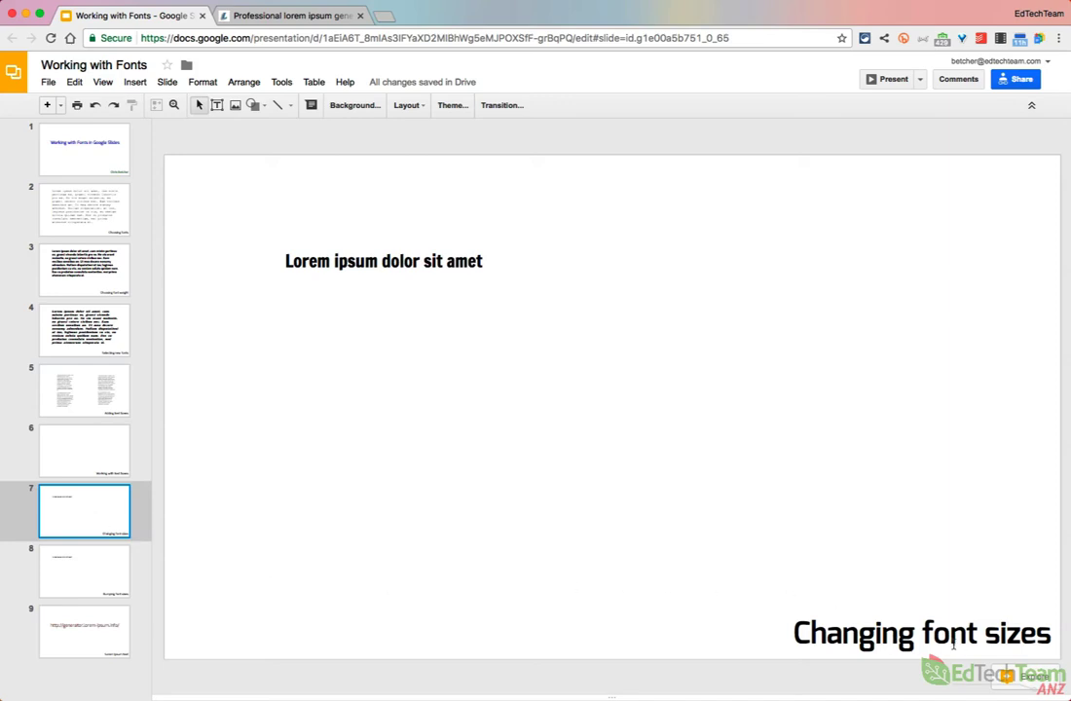
pyautogui.click(465, 261)
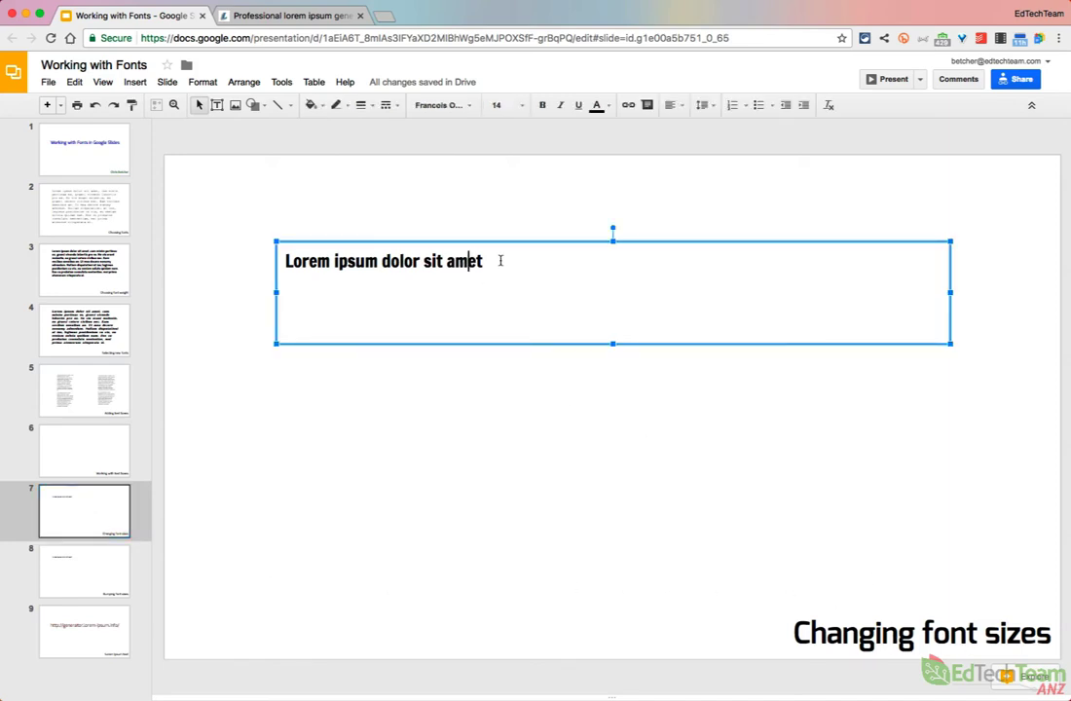
pyautogui.moveTo(500, 259); pyautogui.dragTo(278, 235)
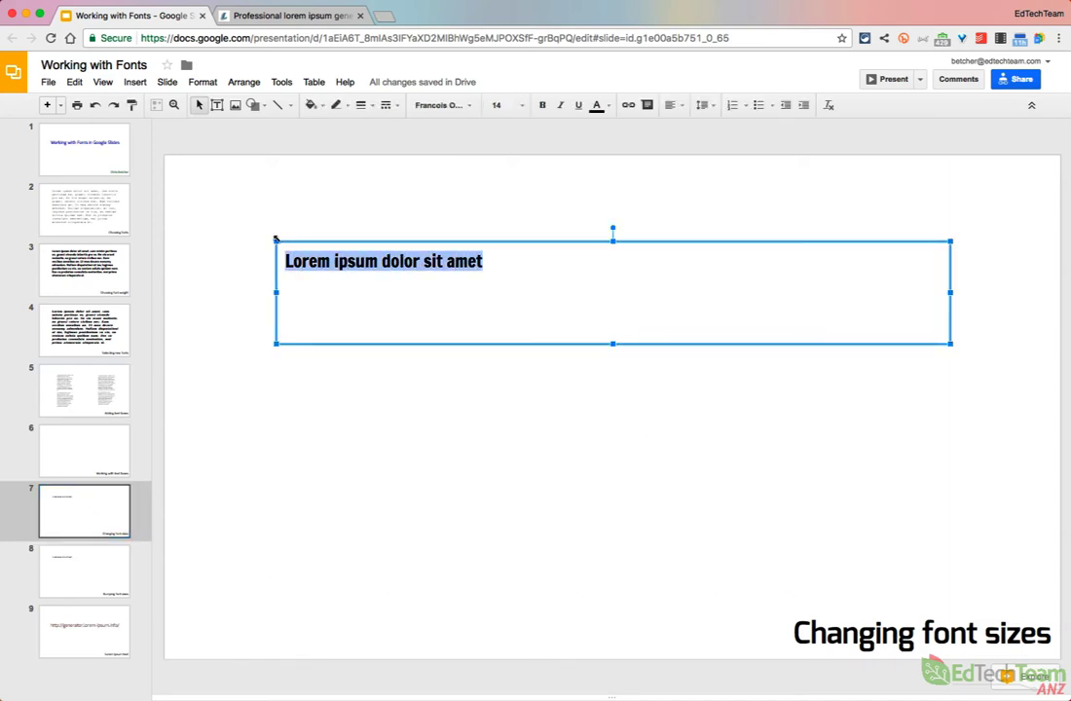
pyautogui.click(524, 105)
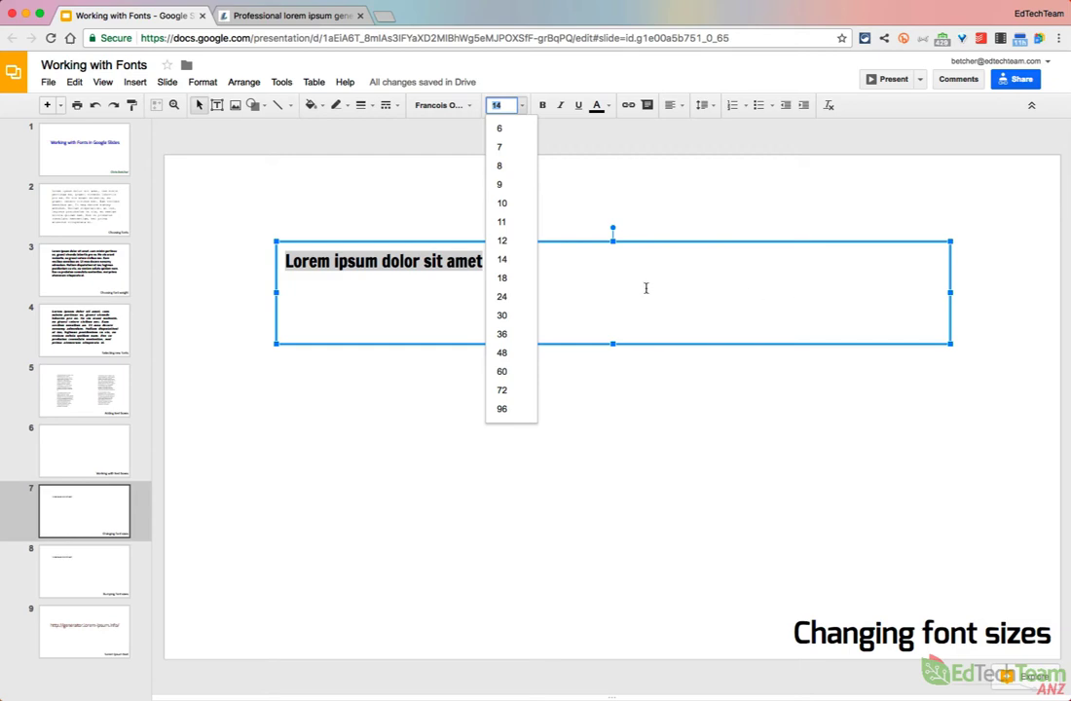
pyautogui.click(511, 300)
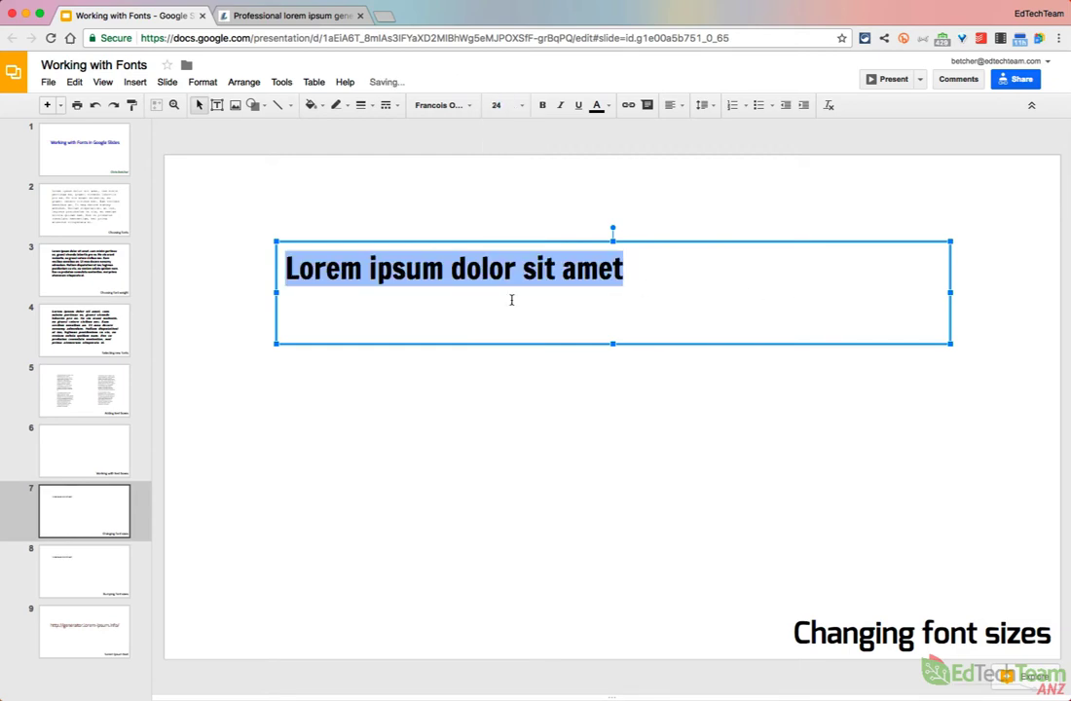
# Increase the selected line's font size to 36 and then to 96.
pyautogui.click(519, 105)
pyautogui.click(502, 334)
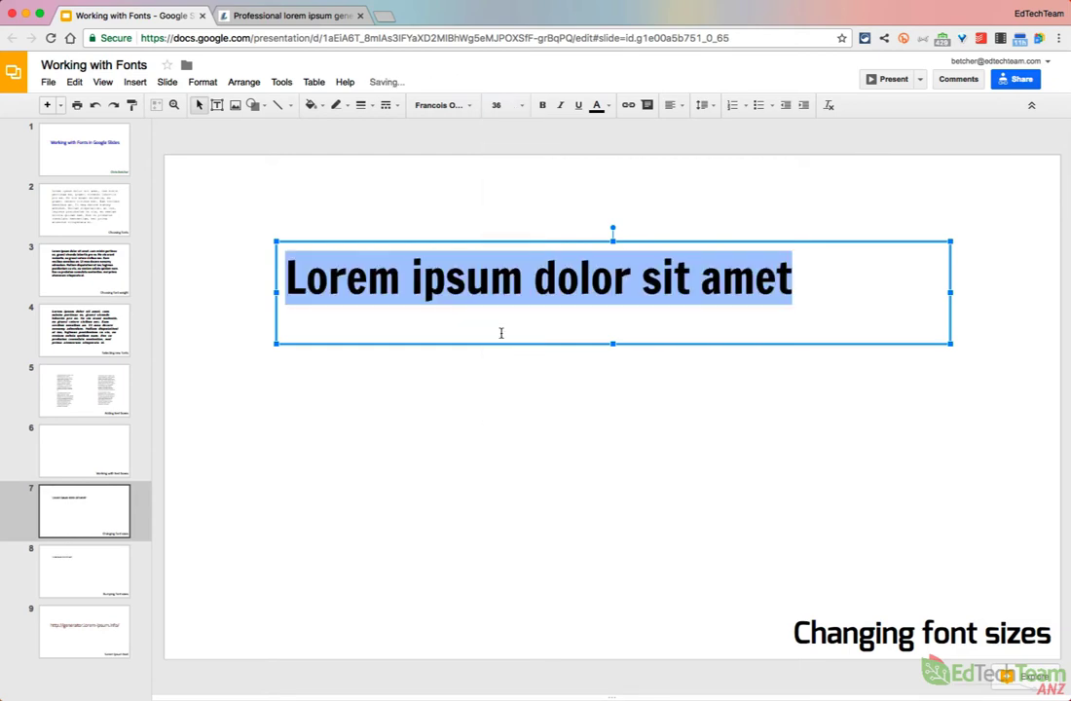
pyautogui.click(521, 107)
pyautogui.click(517, 409)
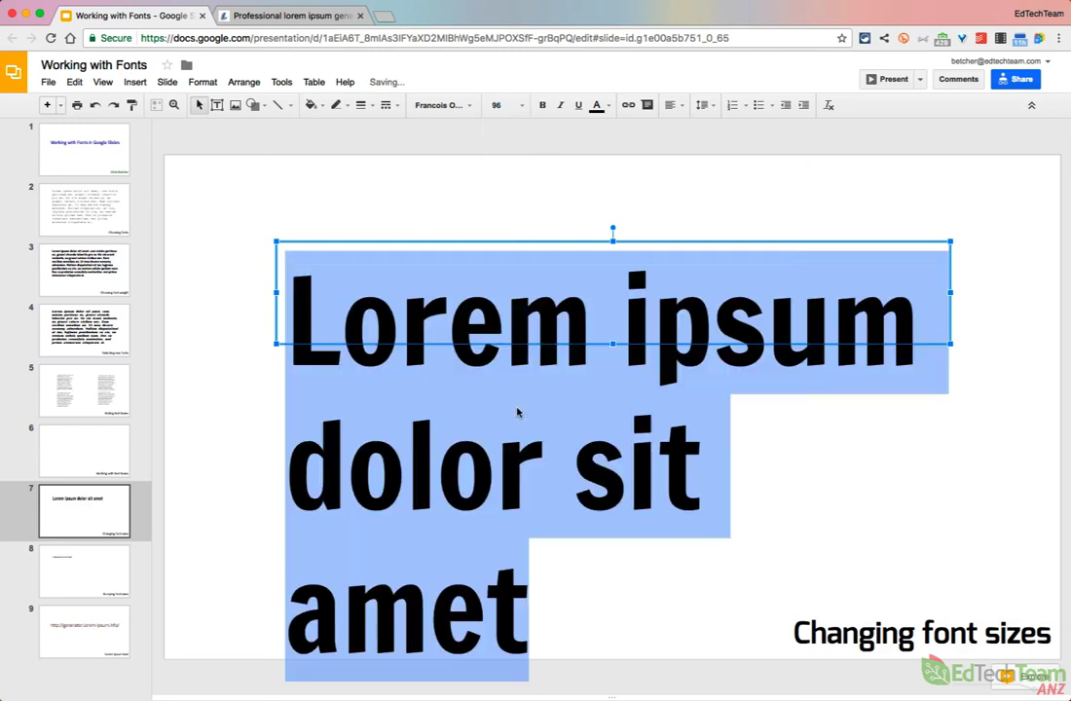
# Reduce the selected line's font size to 48, try 36, and return it to 48.
pyautogui.click(521, 105)
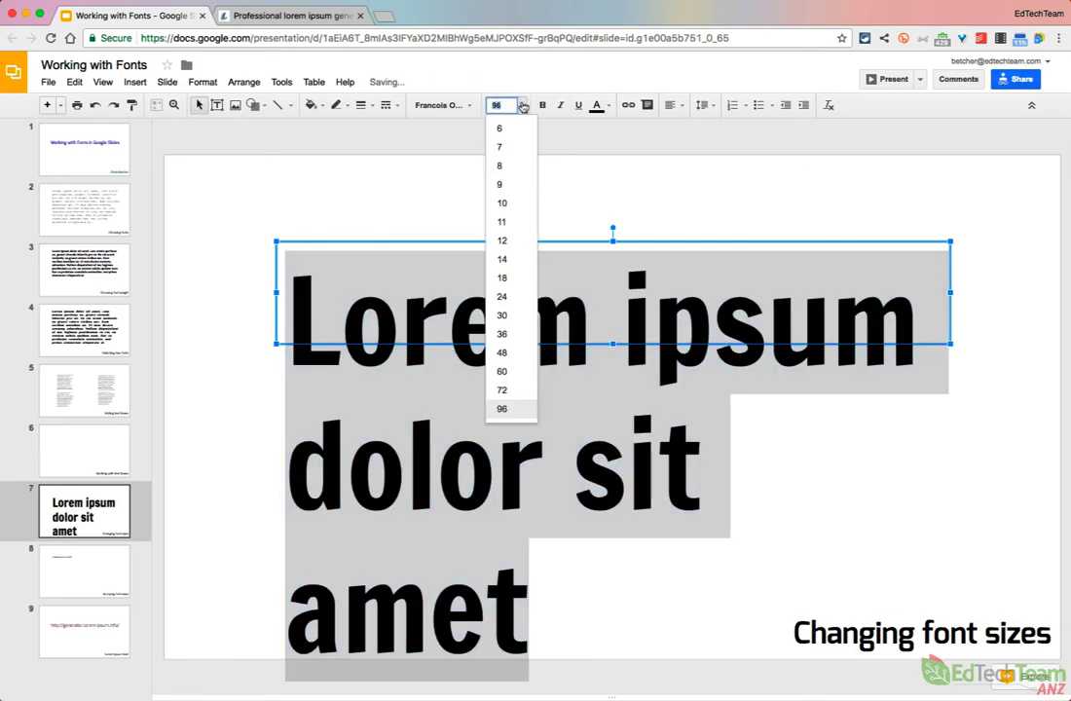
pyautogui.click(504, 353)
pyautogui.click(521, 105)
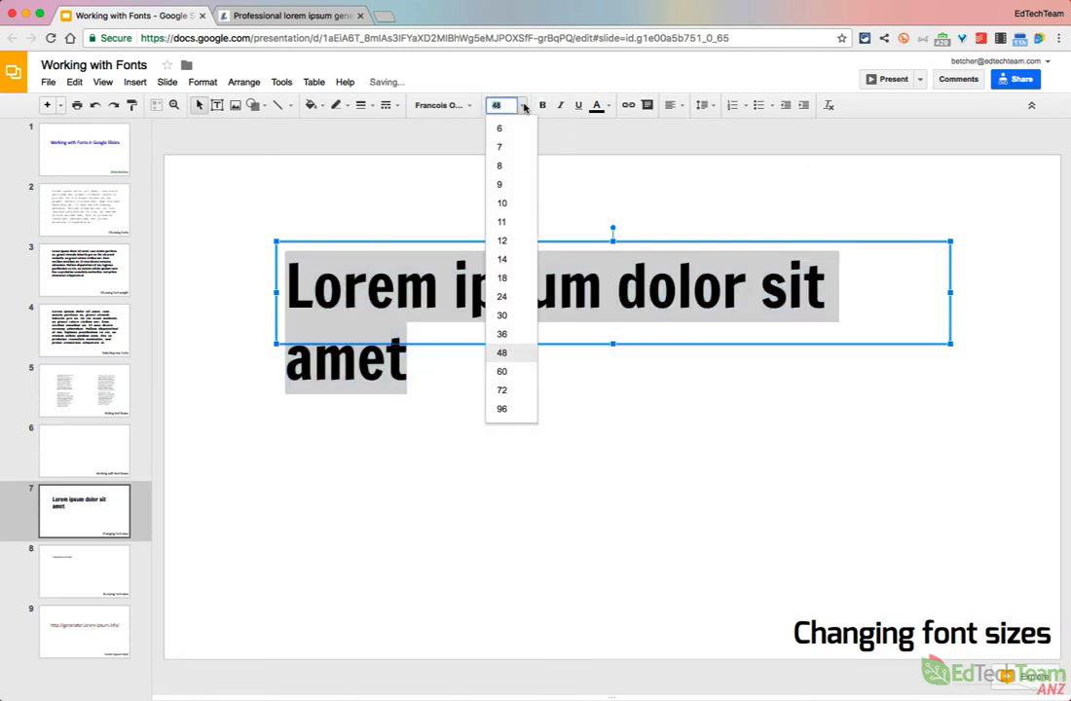
pyautogui.click(504, 335)
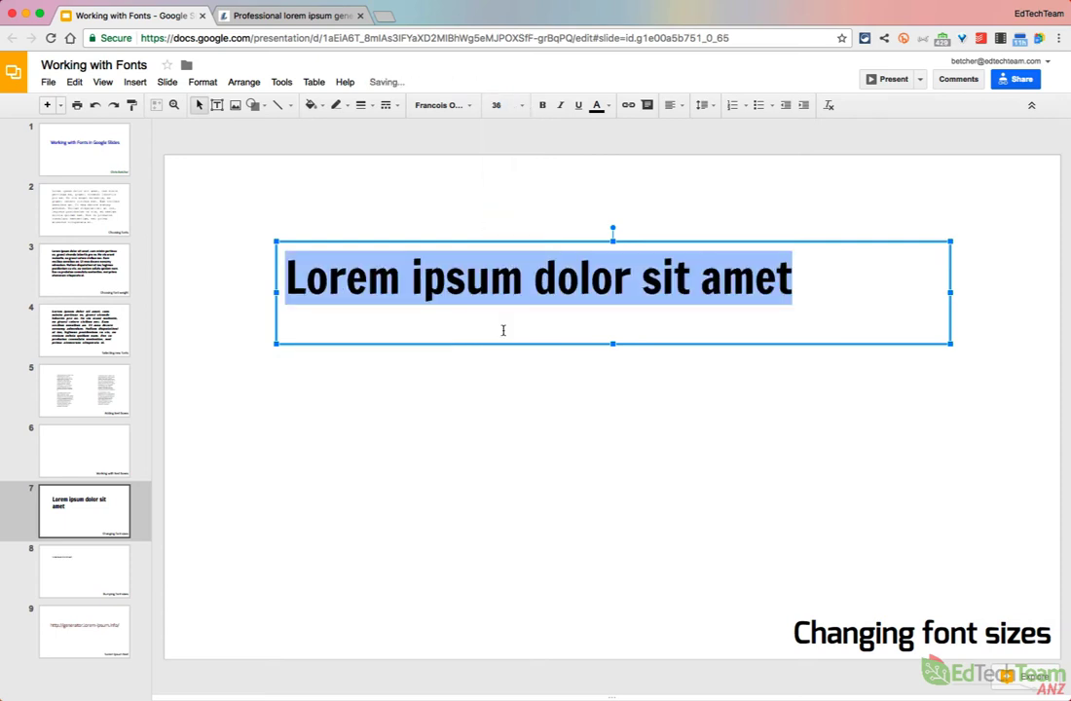
pyautogui.click(521, 105)
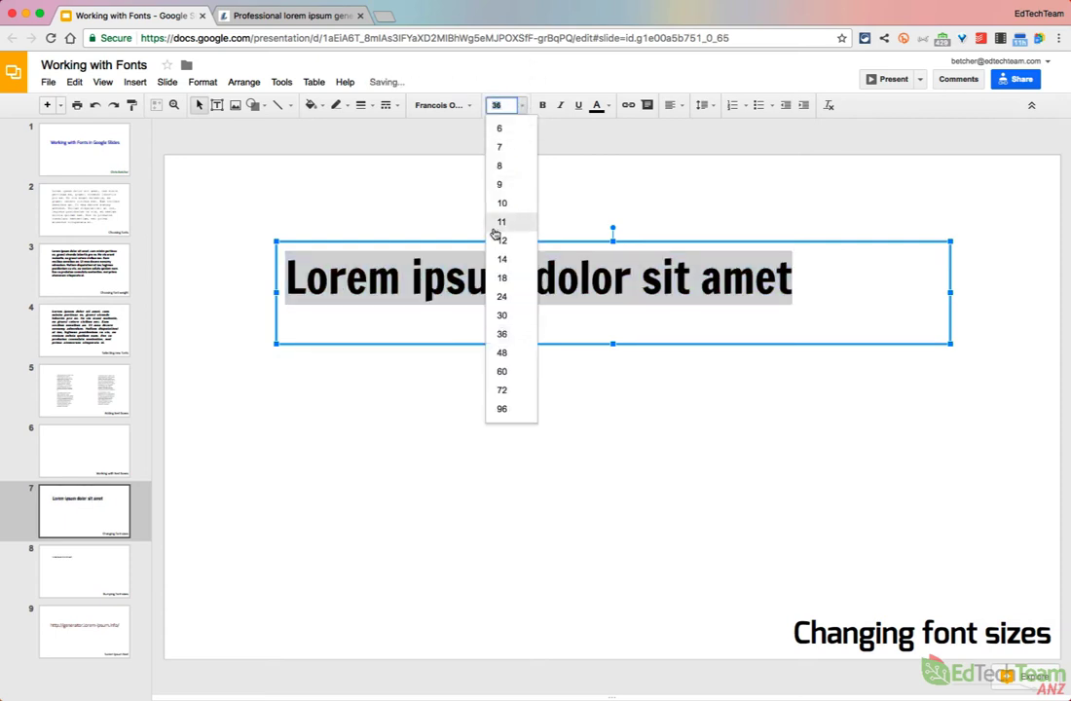
pyautogui.click(503, 352)
# Enter a custom font size of 40 for the selected line on slide 7.
pyautogui.click(493, 105)
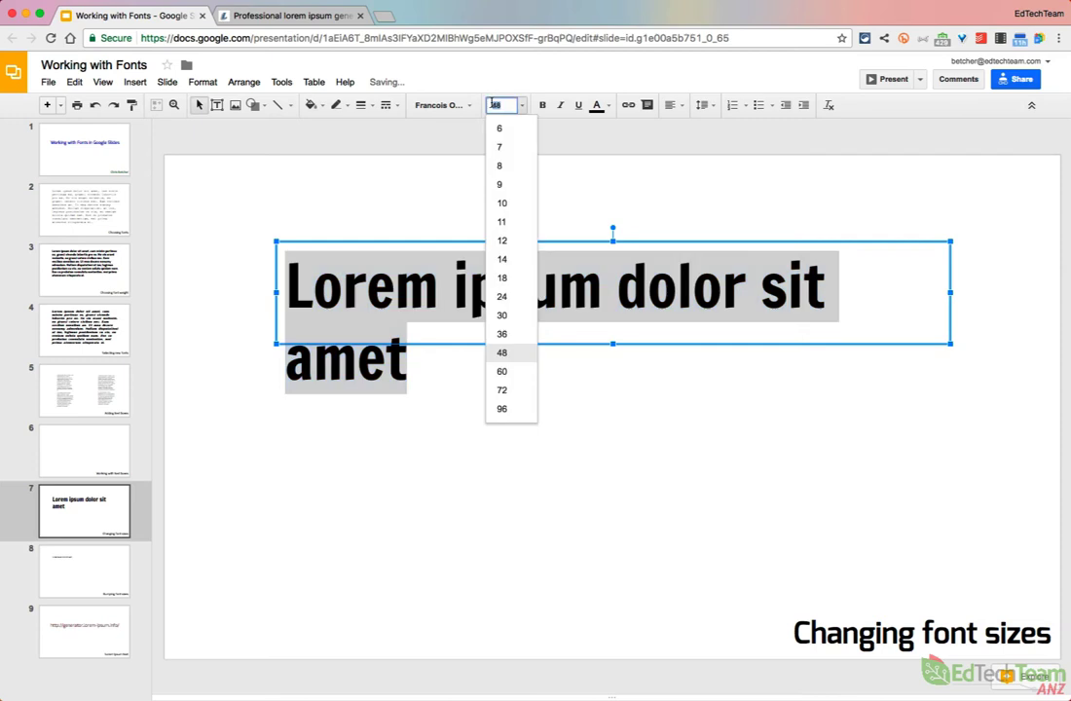
pyautogui.write('4')
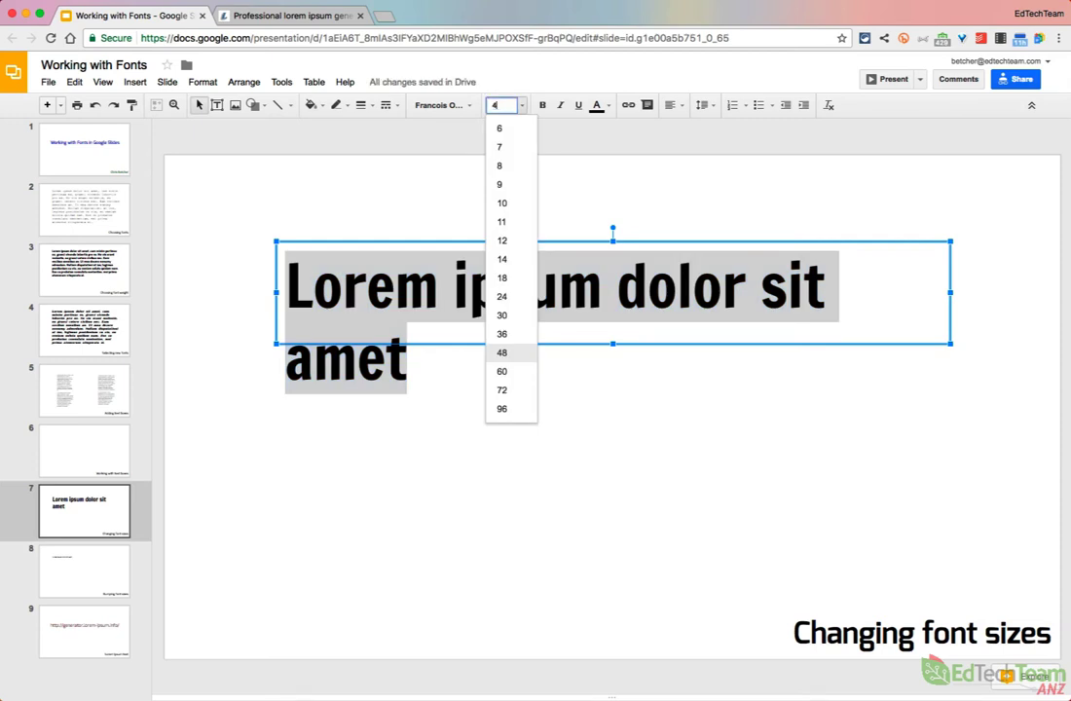
pyautogui.write('0')
pyautogui.press('Return')
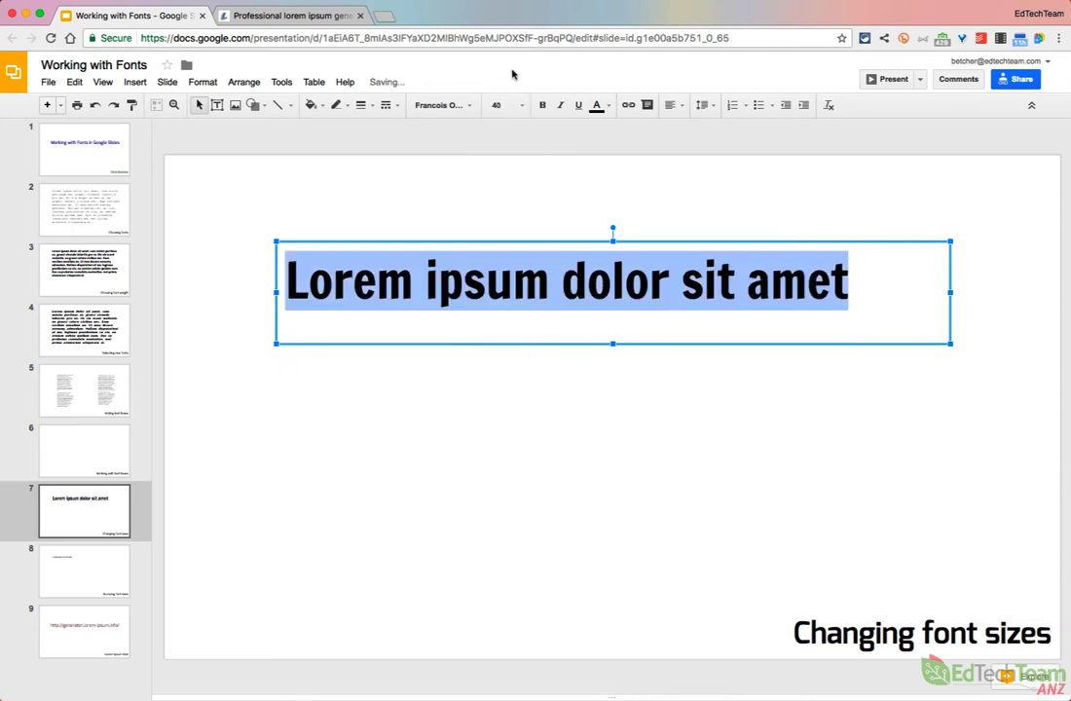
# Set the selected line on slide 7 to a custom font size of 42.
pyautogui.click(493, 105)
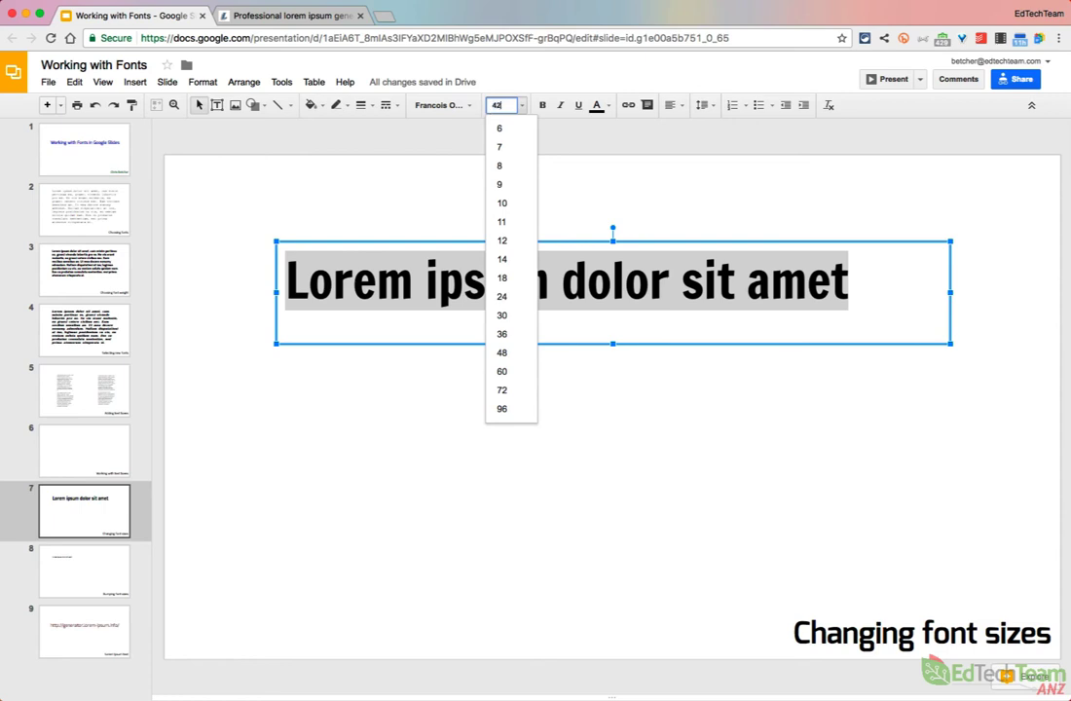
pyautogui.press('Return')
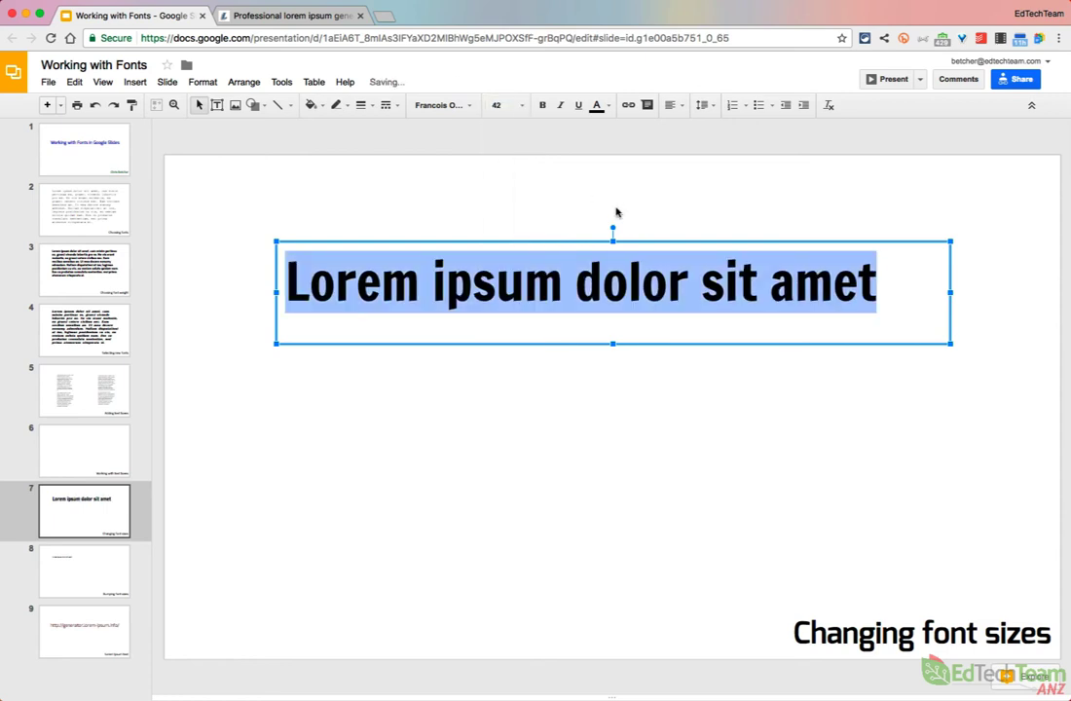
pyautogui.click(519, 103)
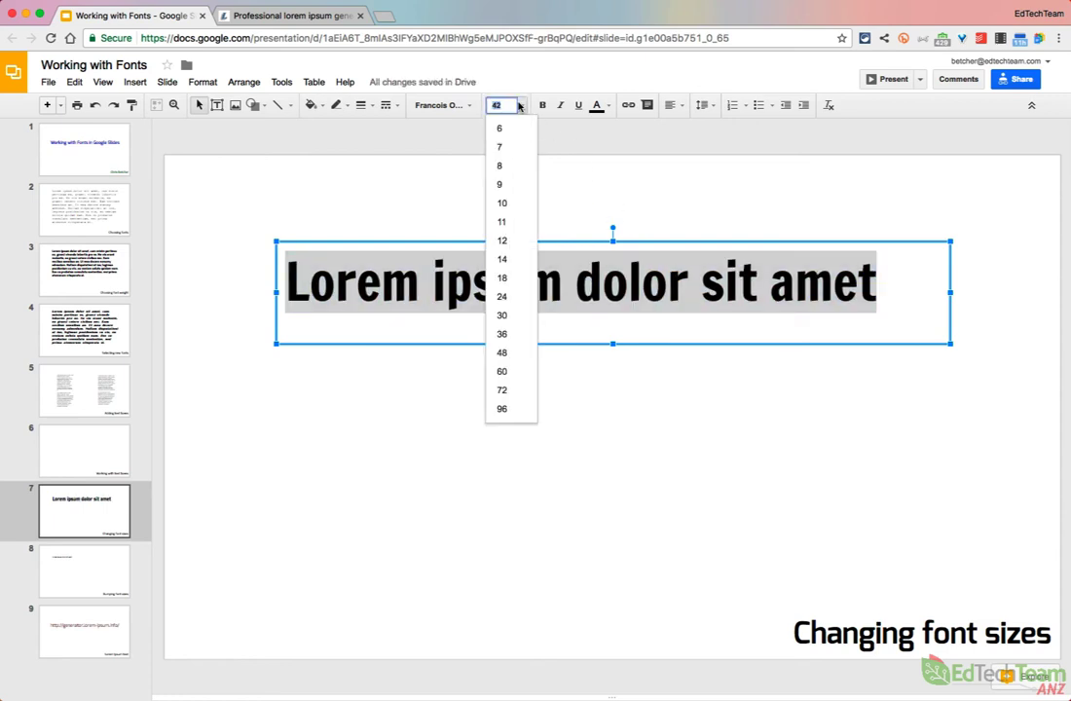
pyautogui.click(443, 172)
# Select the whole line "Lorem ipsum dolor sit amet" on slide 8 and bump its font size up point by point to 24.
pyautogui.click(65, 577)
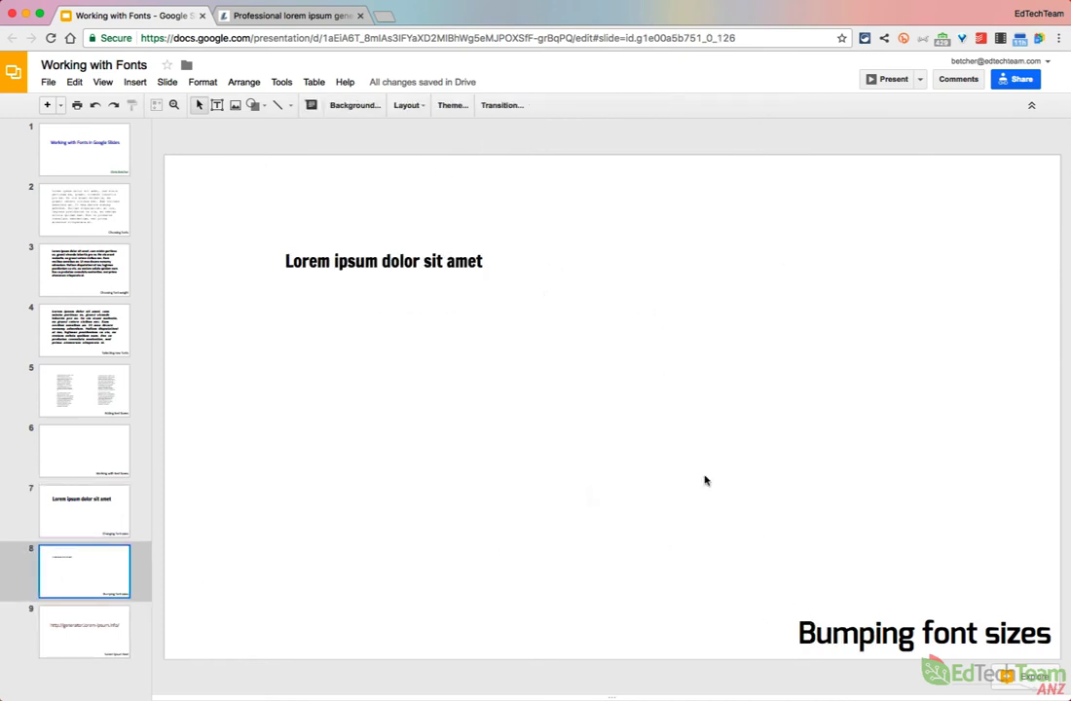
pyautogui.click(496, 268)
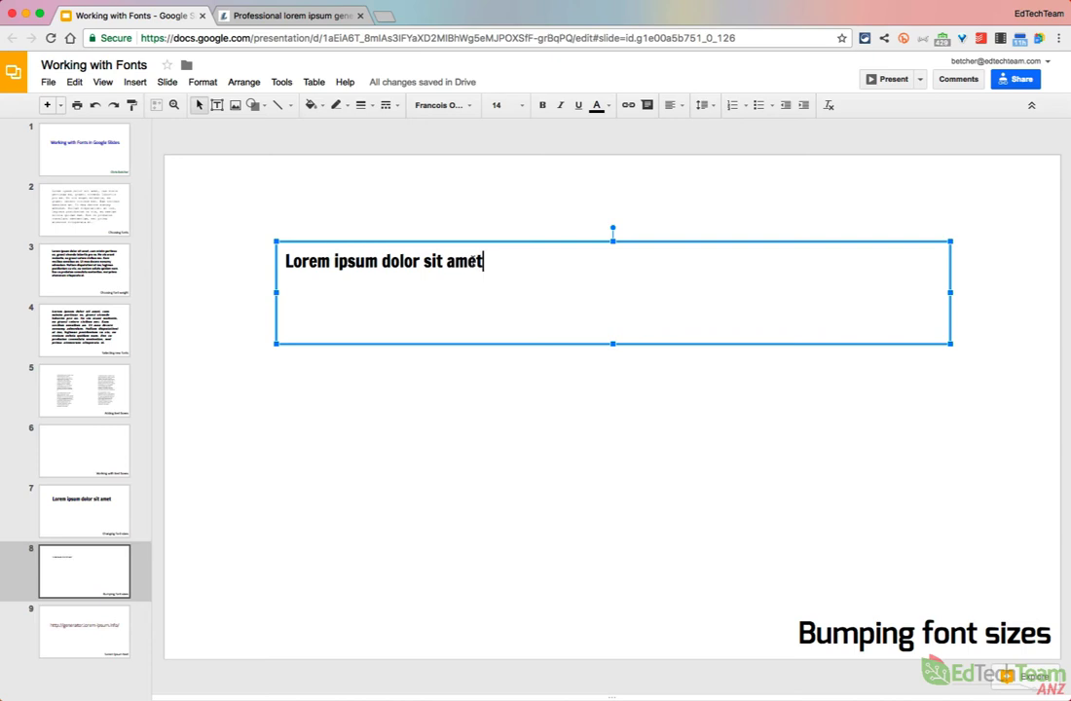
pyautogui.moveTo(473, 260); pyautogui.dragTo(256, 276)
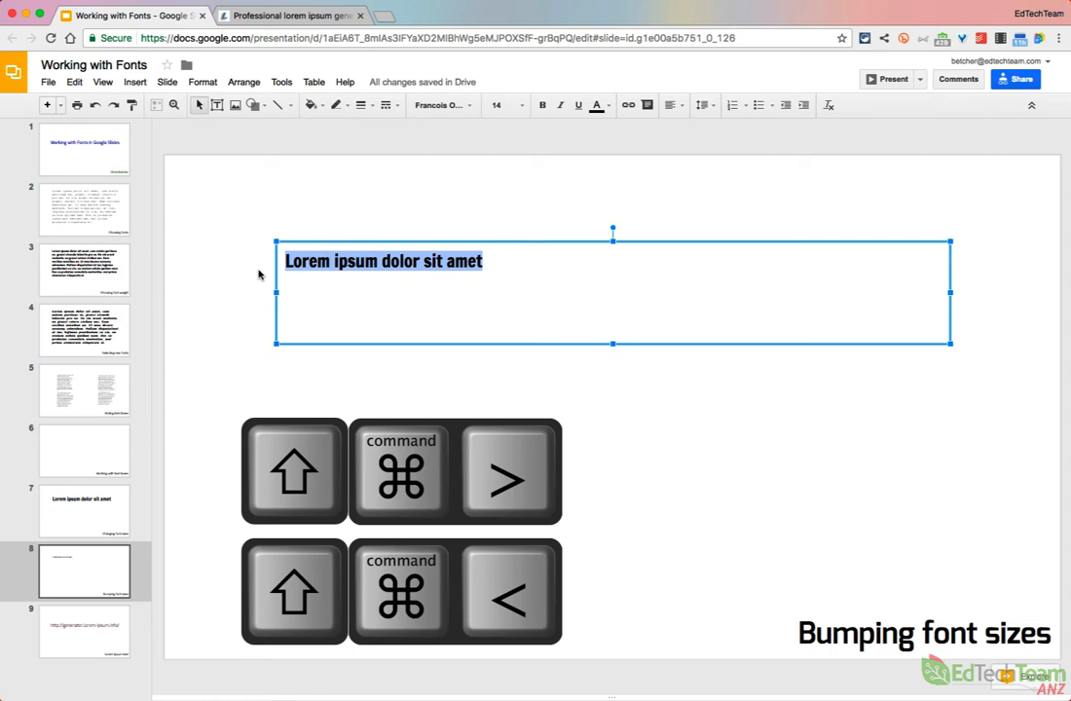
pyautogui.press('super+shift+period')
pyautogui.press('super+shift+period')
pyautogui.press('super+shift+period')
pyautogui.press('super+shift+period')
pyautogui.press('super+shift+period')
pyautogui.press('super+shift+period')
pyautogui.press('super+shift+period')
pyautogui.press('super+shift+period')
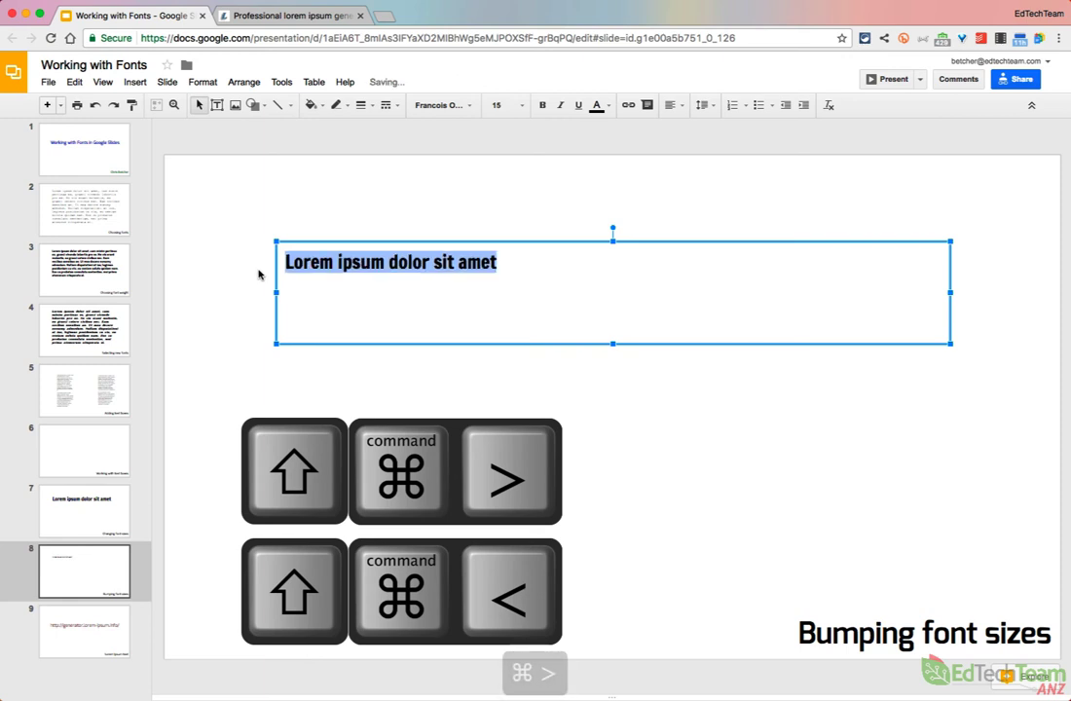
pyautogui.press('super+shift+period')
pyautogui.press('super+shift+period')
pyautogui.press('super+shift+period')
pyautogui.press('super+shift+period')
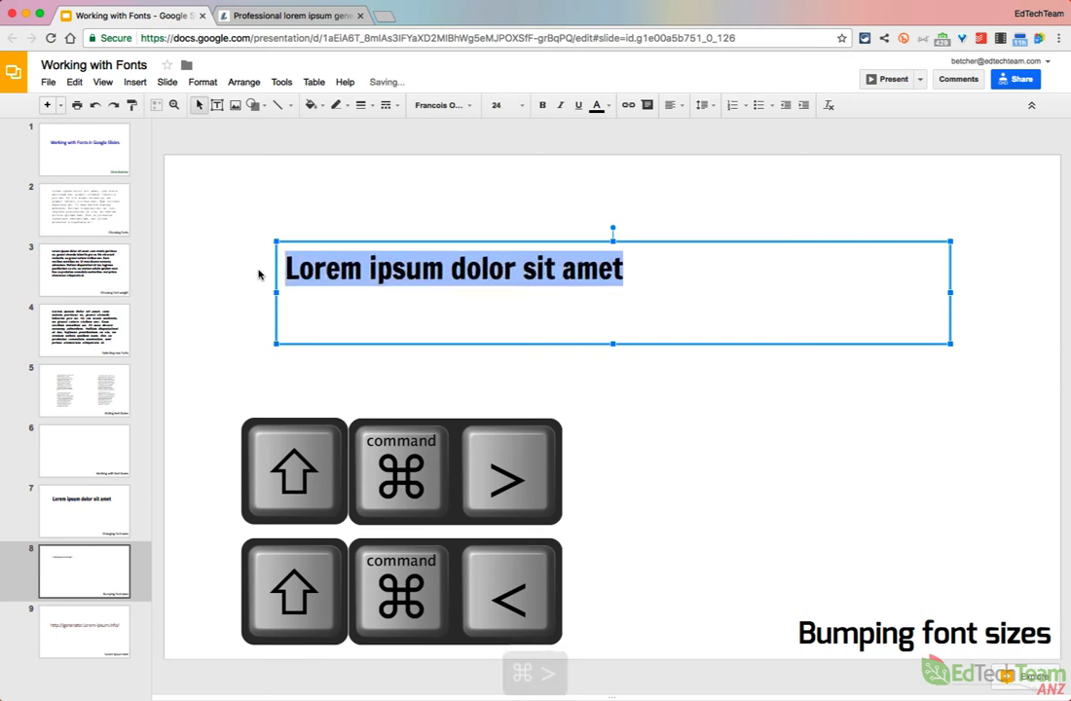
# Bump the selected line's font size down point by point to 20.
pyautogui.press('super+shift+comma')
pyautogui.press('super+shift+comma')
pyautogui.press('super+shift+comma')
pyautogui.press('super+shift+comma')
pyautogui.press('super+shift+comma')
pyautogui.press('super+shift+comma')
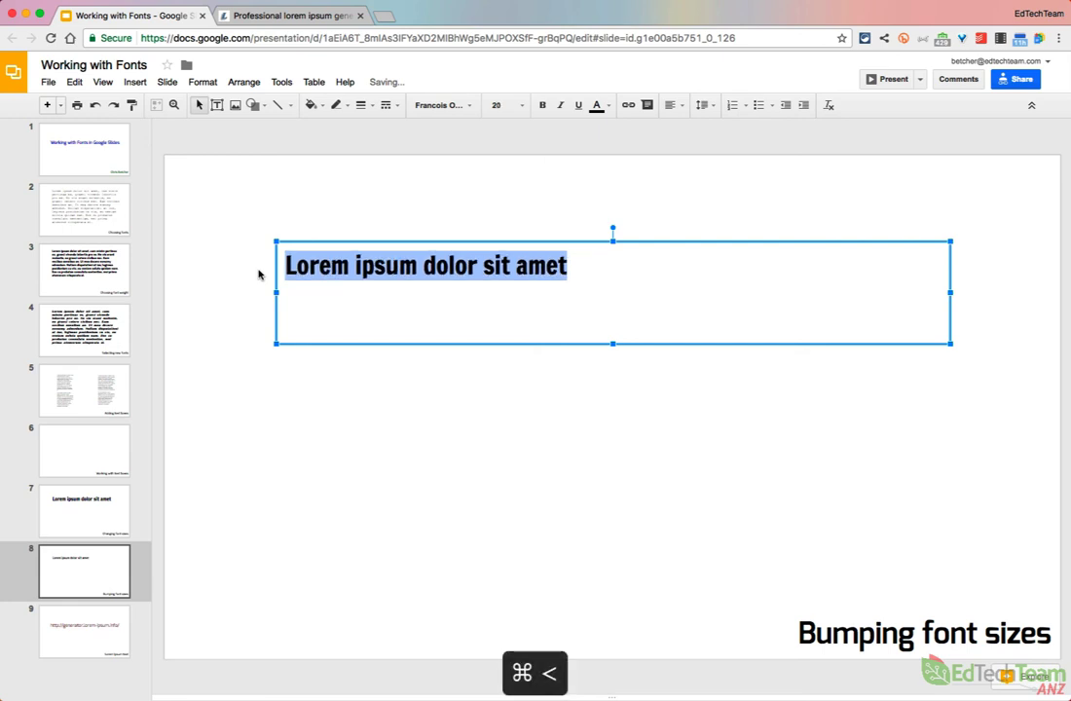
# Increase the selected line's font size in one-point increments to 42.
pyautogui.press('super+shift+period')
pyautogui.press('super+shift+period')
pyautogui.press('super+shift+period')
pyautogui.press('super+shift+period')
pyautogui.press('super+shift+period')
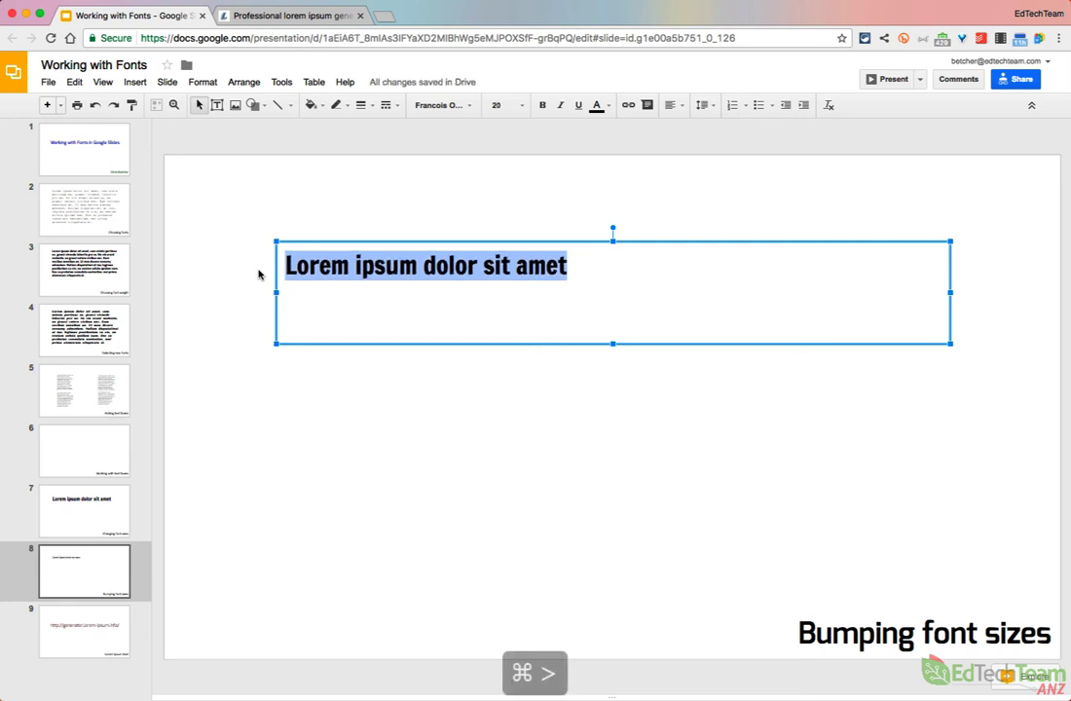
pyautogui.press('super+shift+period')
pyautogui.press('super+shift+period')
pyautogui.press('super+shift+period')
pyautogui.press('super+shift+period')
pyautogui.press('super+shift+period')
pyautogui.press('super+shift+period')
pyautogui.press('super+shift+period')
pyautogui.press('super+shift+period')
pyautogui.press('super+shift+period')
pyautogui.press('super+shift+period')
pyautogui.press('super+shift+period')
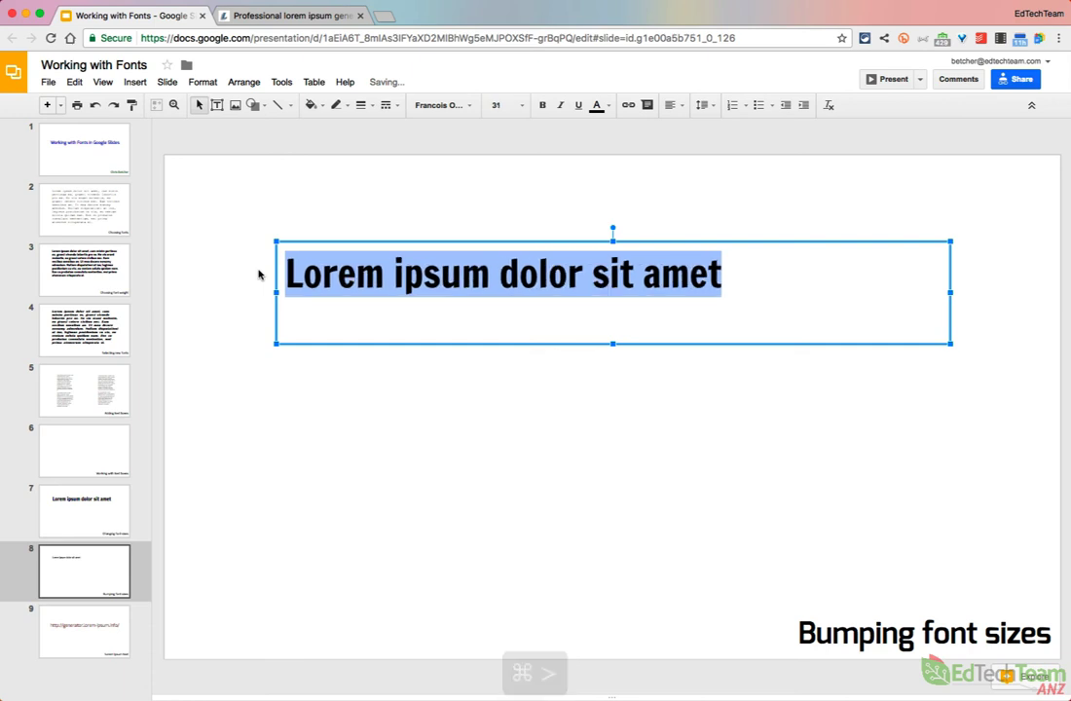
pyautogui.press('super+shift+period')
pyautogui.press('super+shift+period')
pyautogui.press('super+shift+period')
pyautogui.press('super+shift+period')
pyautogui.press('super+shift+period')
pyautogui.press('super+shift+period')
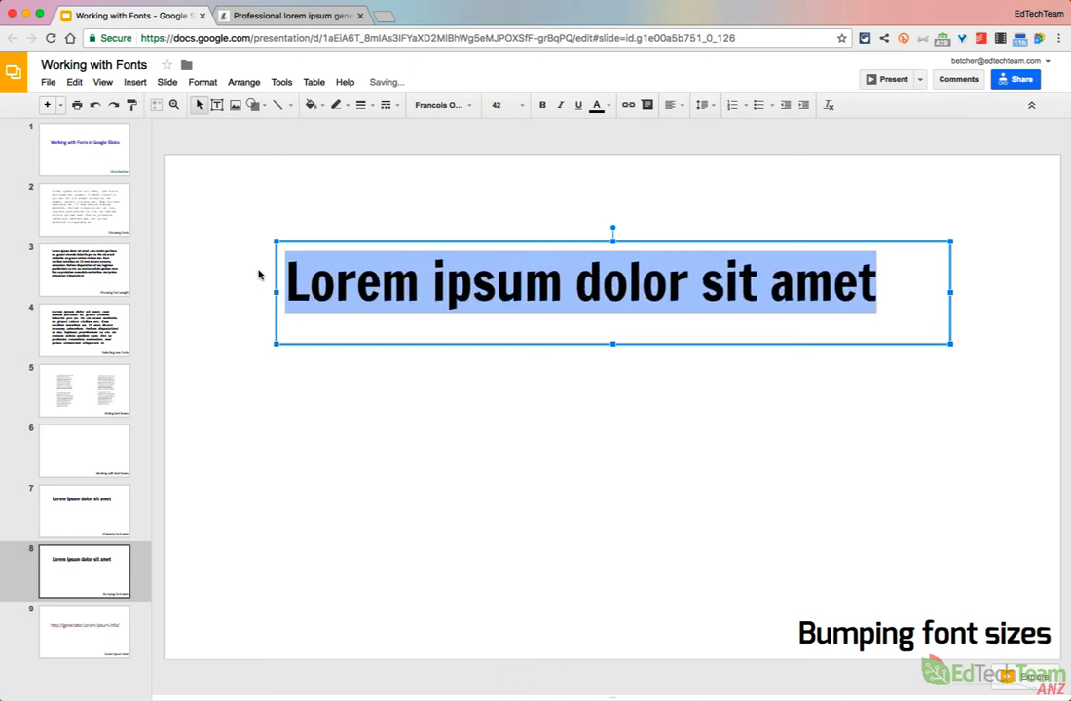
# Fine-tune the line's font size on slide 8 to 46 in one-point increments and deselect the text box.
pyautogui.press('super+shift+period')
pyautogui.press('super+shift+period')
pyautogui.press('super+shift+period')
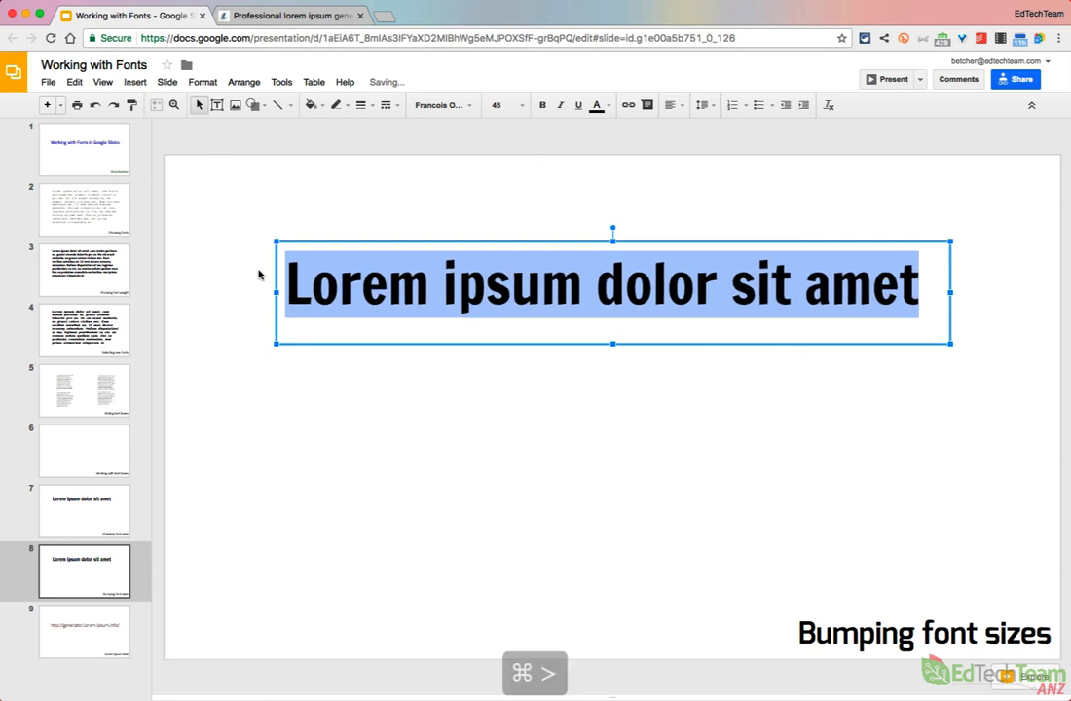
pyautogui.press('super+shift+period')
pyautogui.press('super+shift+period')
pyautogui.press('super+shift+comma')
pyautogui.press('super+shift+comma')
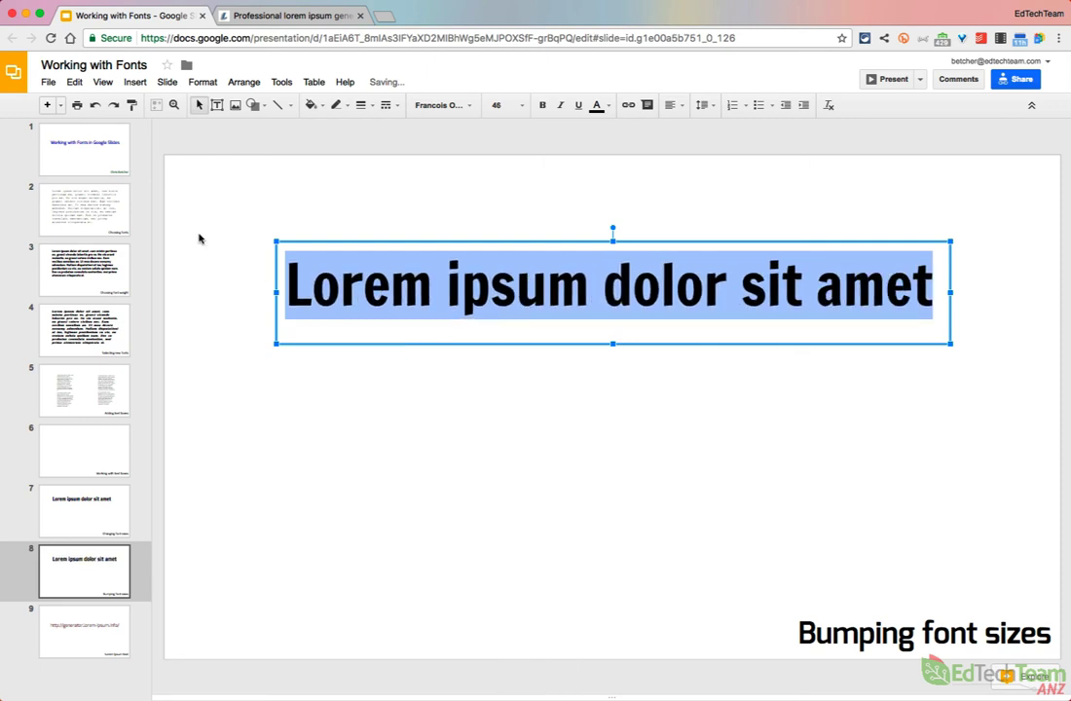
pyautogui.click(496, 510)
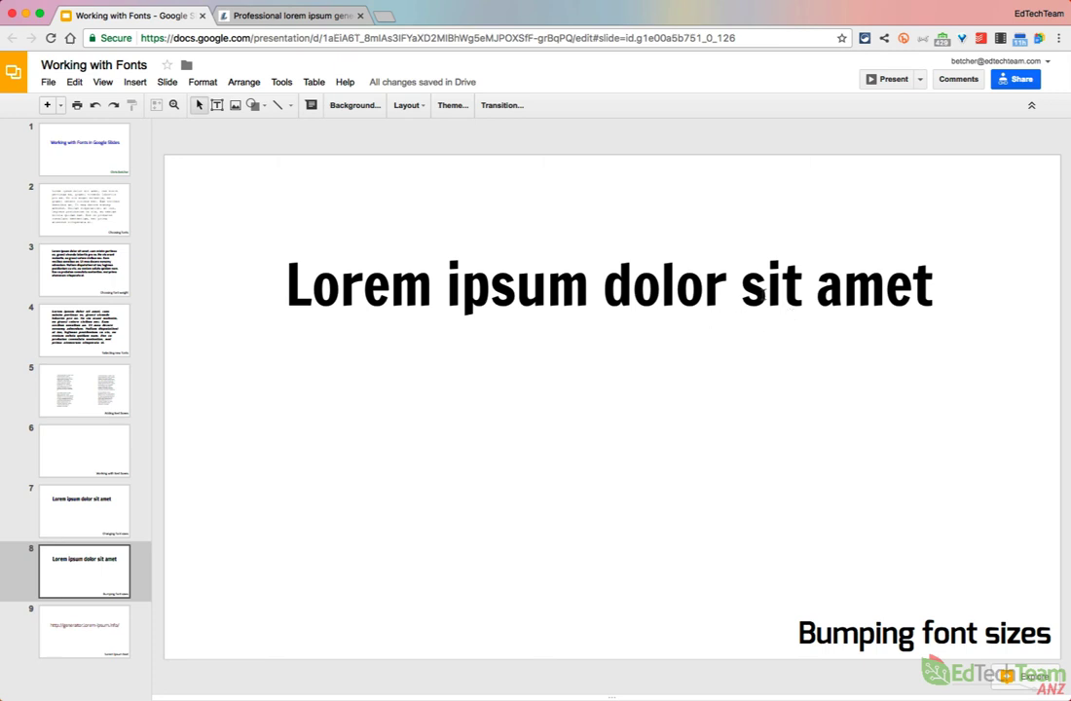
# Open slide 9, switch to the lorem ipsum generator page and copy the first two paragraphs of the generated filler text.
pyautogui.click(58, 643)
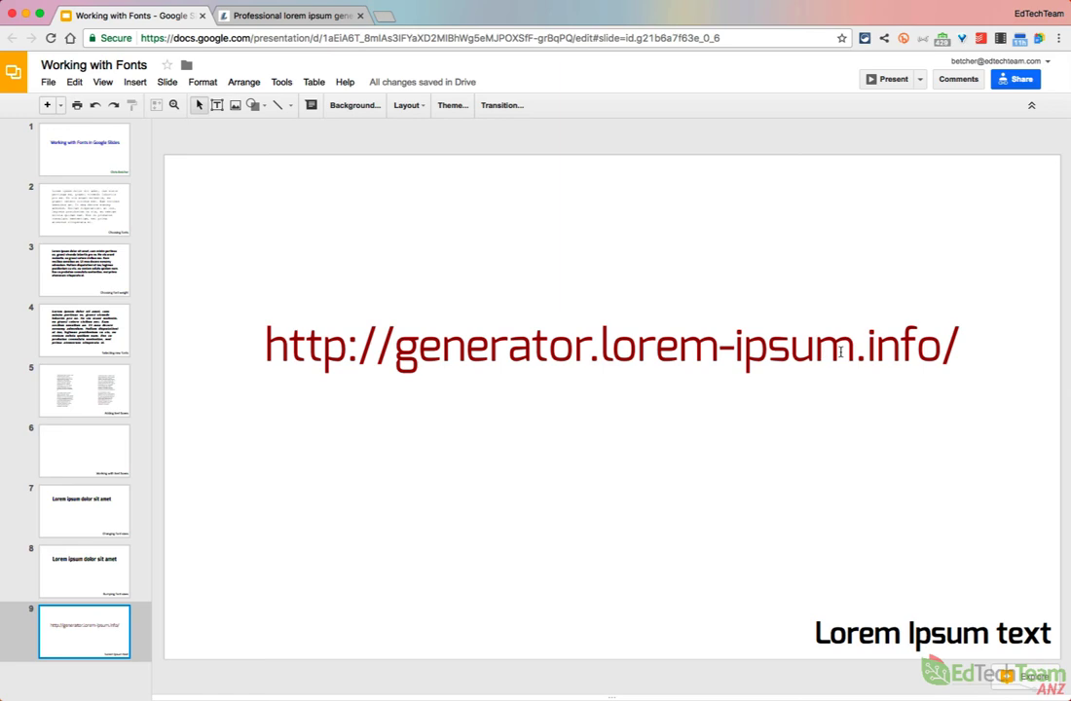
pyautogui.click(261, 16)
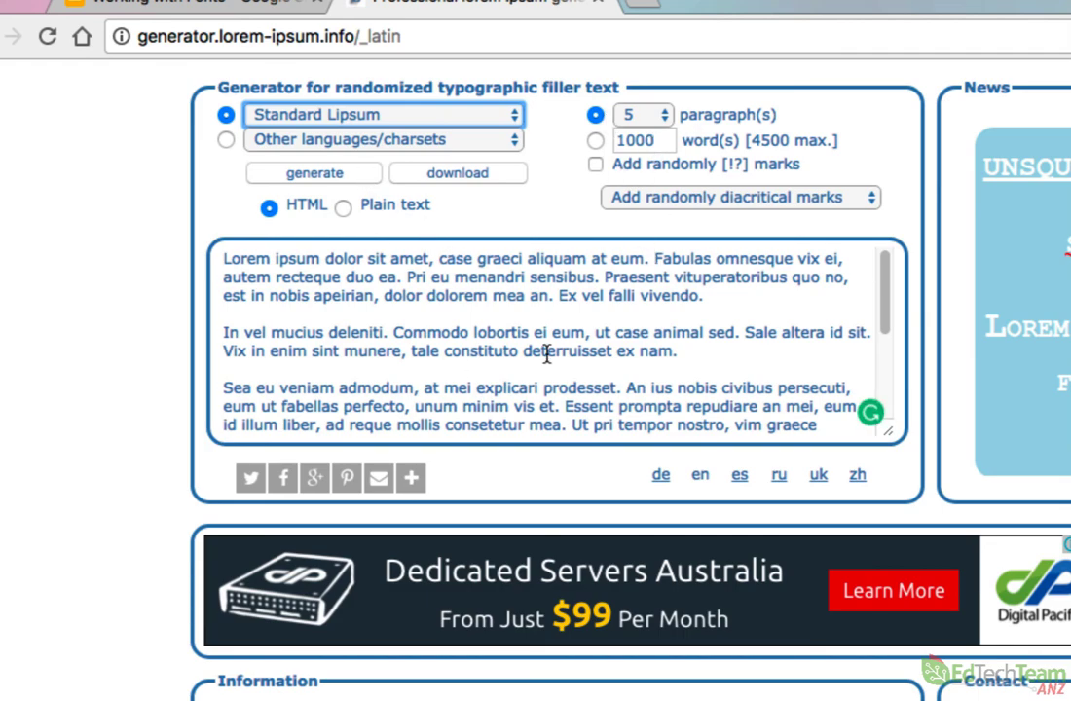
pyautogui.moveTo(228, 258); pyautogui.dragTo(585, 309)
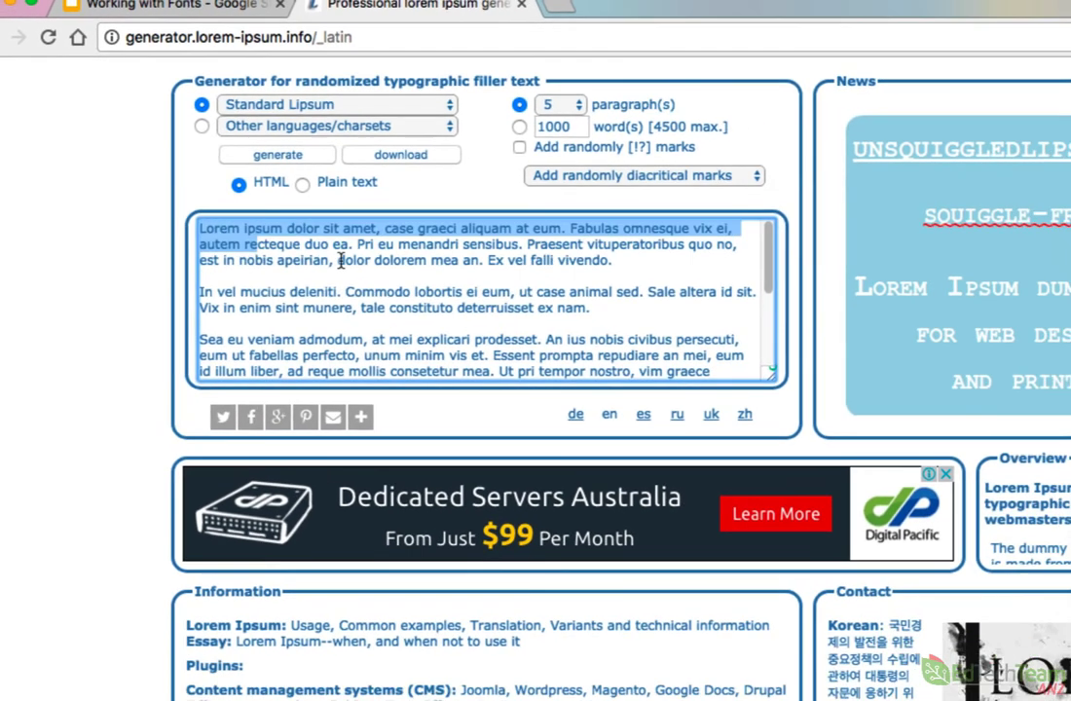
pyautogui.press('super+c')
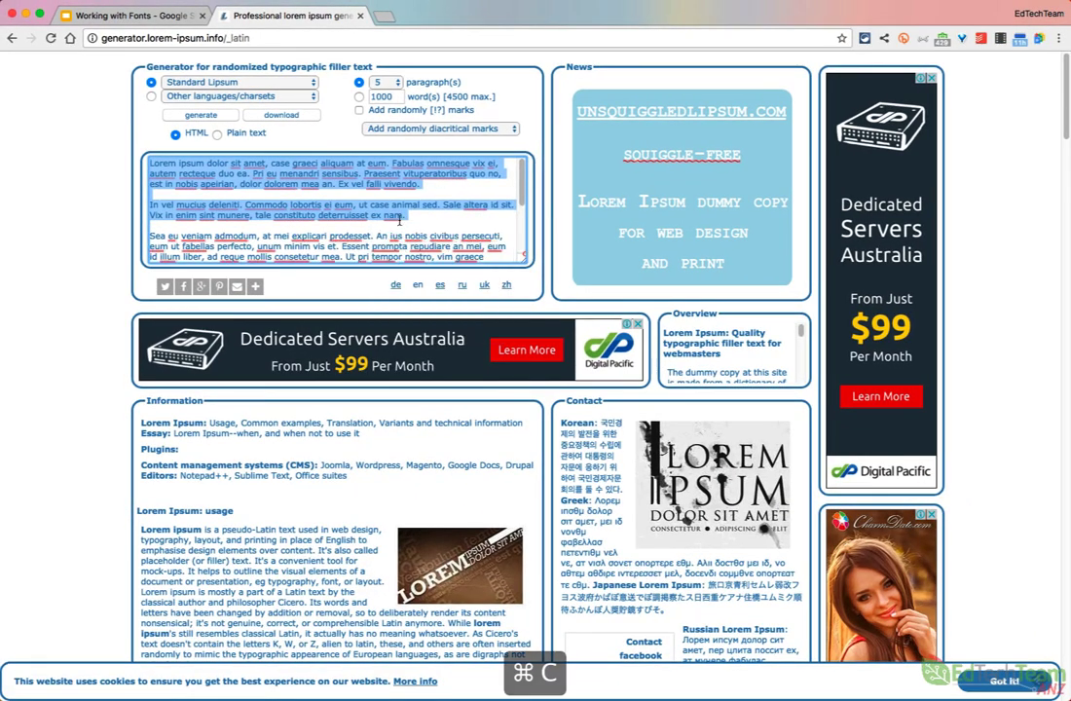
# Return to the presentation, draw a text box below the web address on slide 9 and paste the copied filler text into it.
pyautogui.click(141, 18)
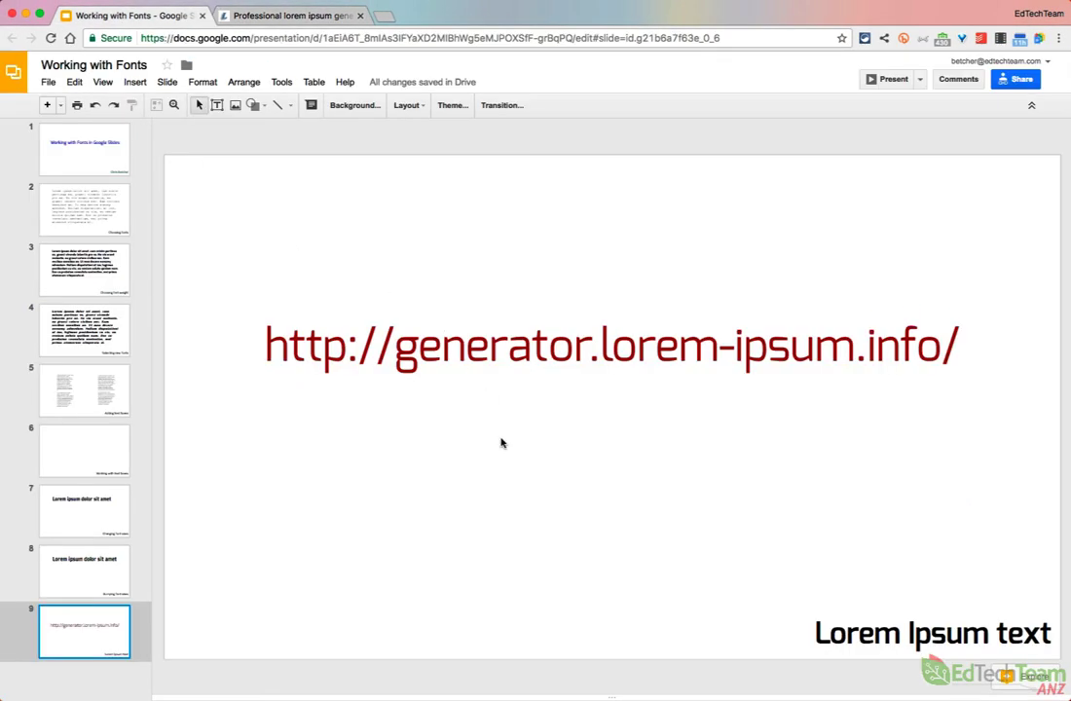
pyautogui.click(217, 105)
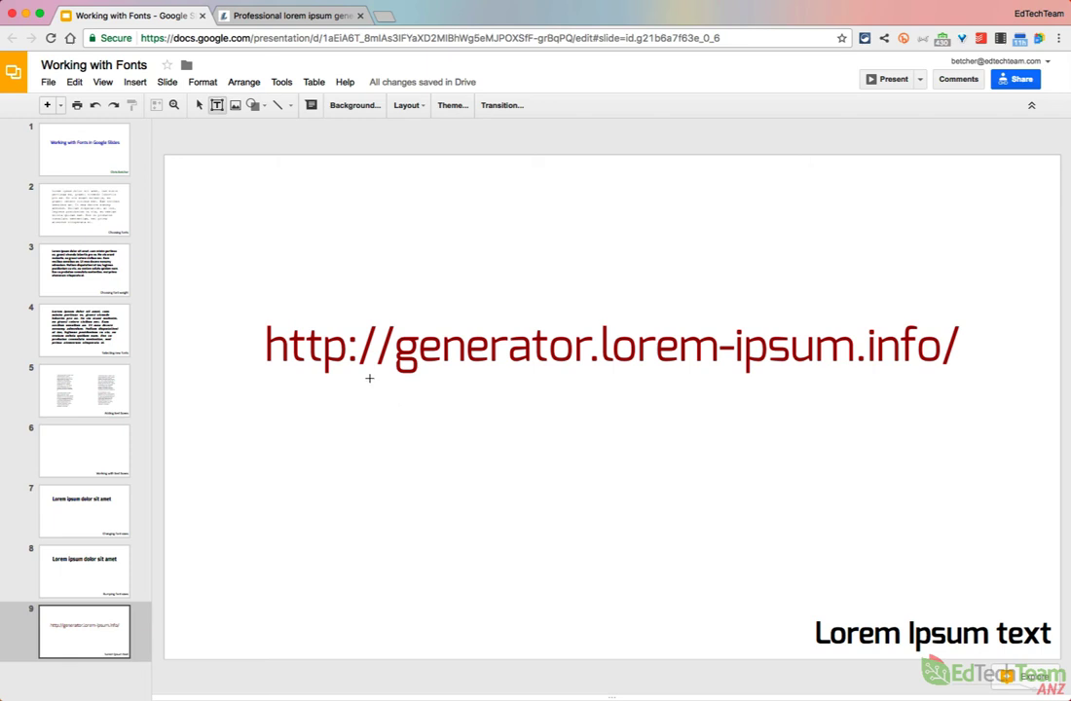
pyautogui.moveTo(369, 377); pyautogui.dragTo(743, 612)
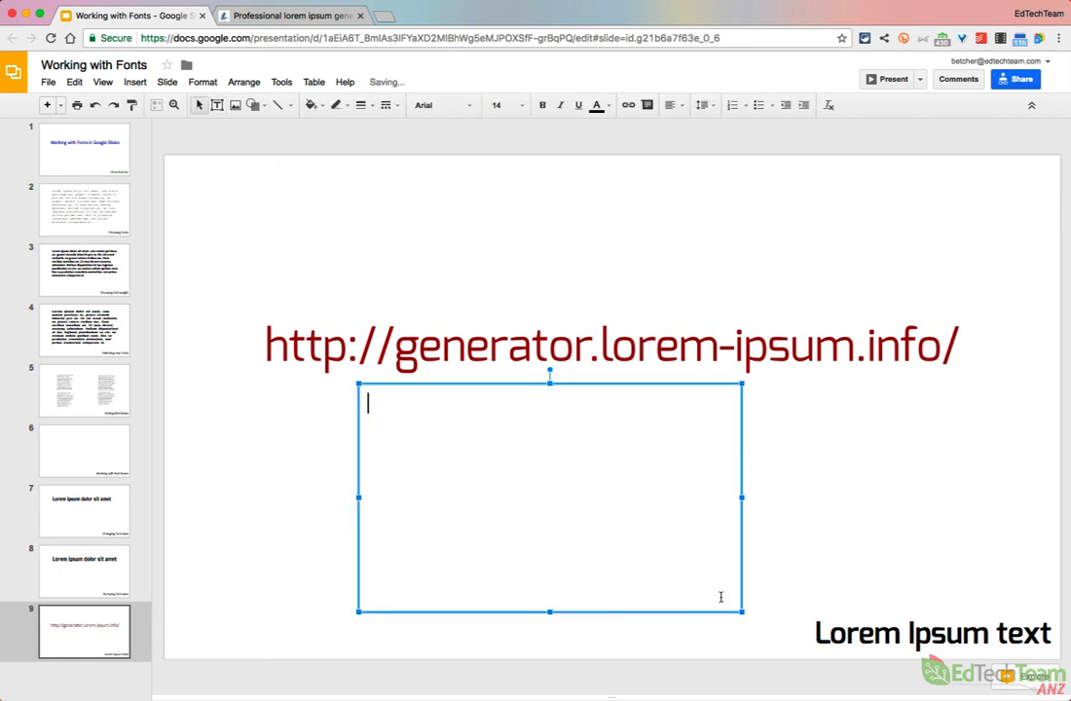
pyautogui.press('super+v')
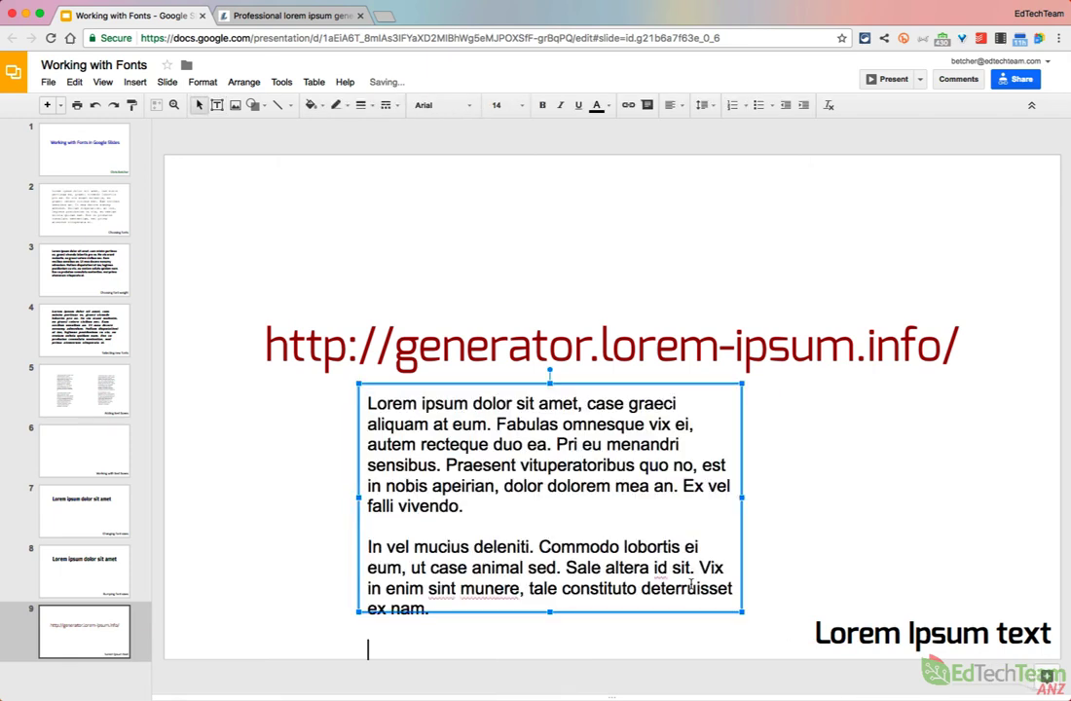